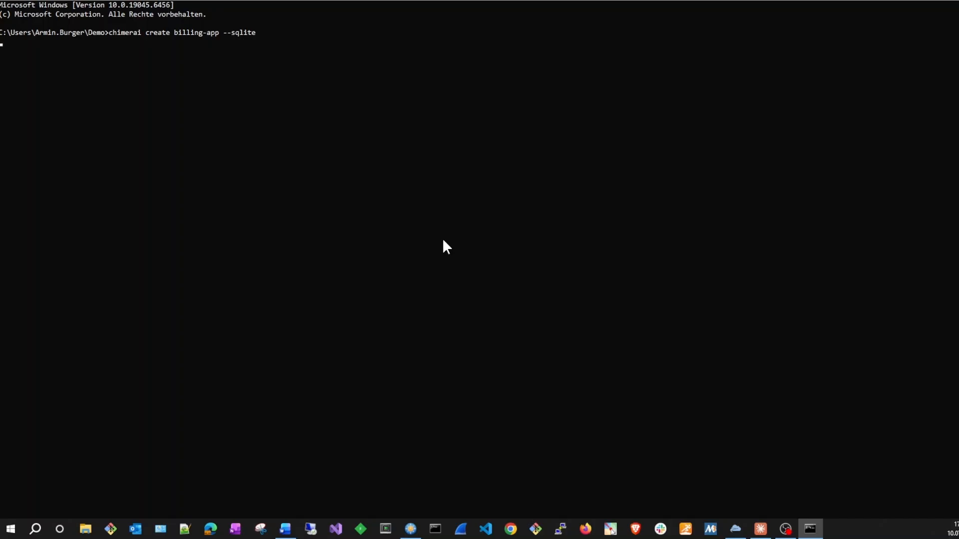
# Step: Create the billing-app project with the Billing System feature, no extra OAuth, and Stripe billing
pyautogui.press('Return')
pyautogui.press('Down')
pyautogui.press('Down')
pyautogui.press('Down')
pyautogui.press('Down')
pyautogui.press('Down')
pyautogui.press('Down')
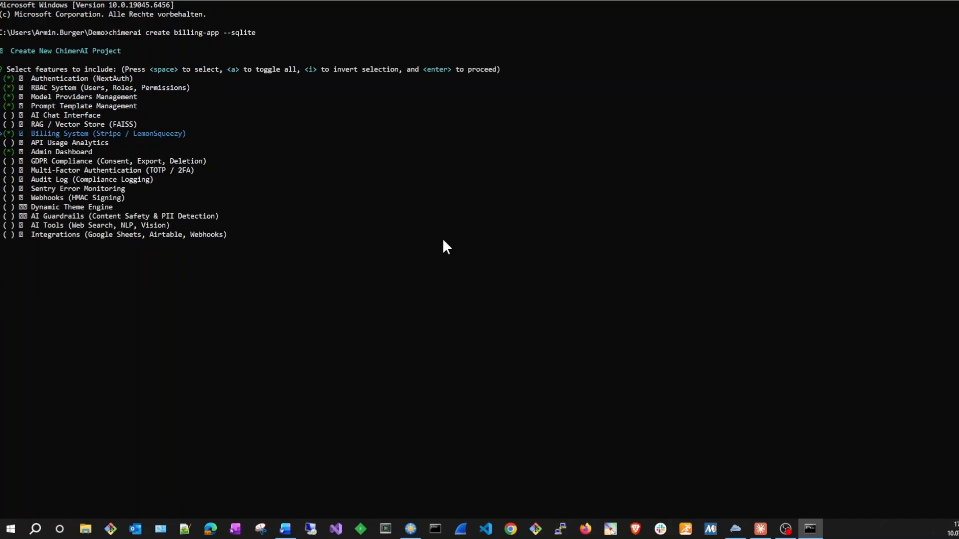
pyautogui.press('Return')
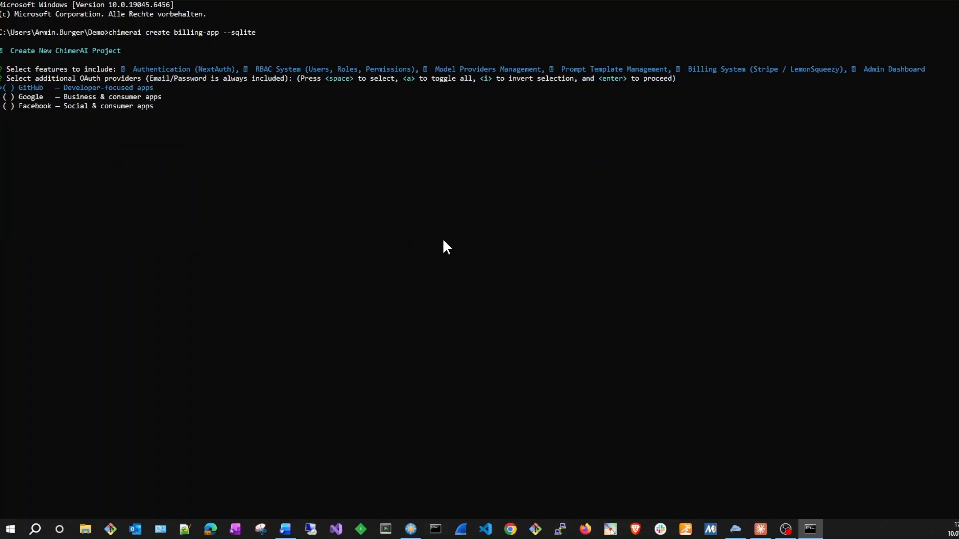
pyautogui.press('Return')
pyautogui.press('Down')
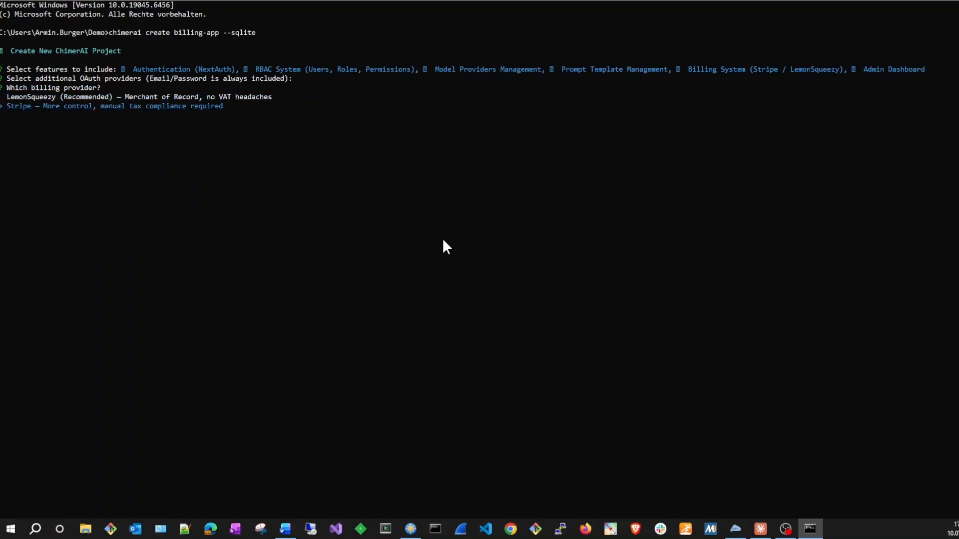
pyautogui.press('Return')
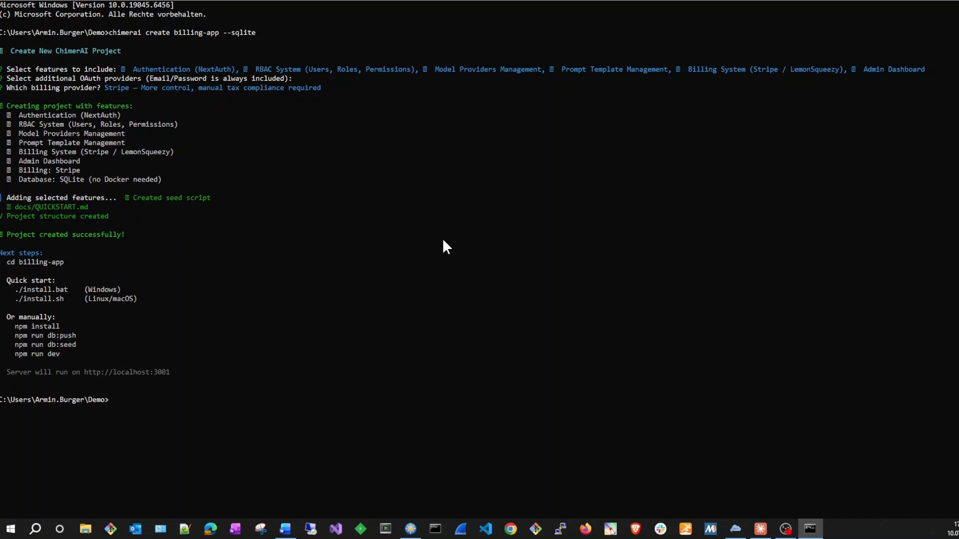
# Step: Change into the billing-app folder and run install.bat
pyautogui.write('cd bi')
pyautogui.press('Tab')
pyautogui.press('Return')
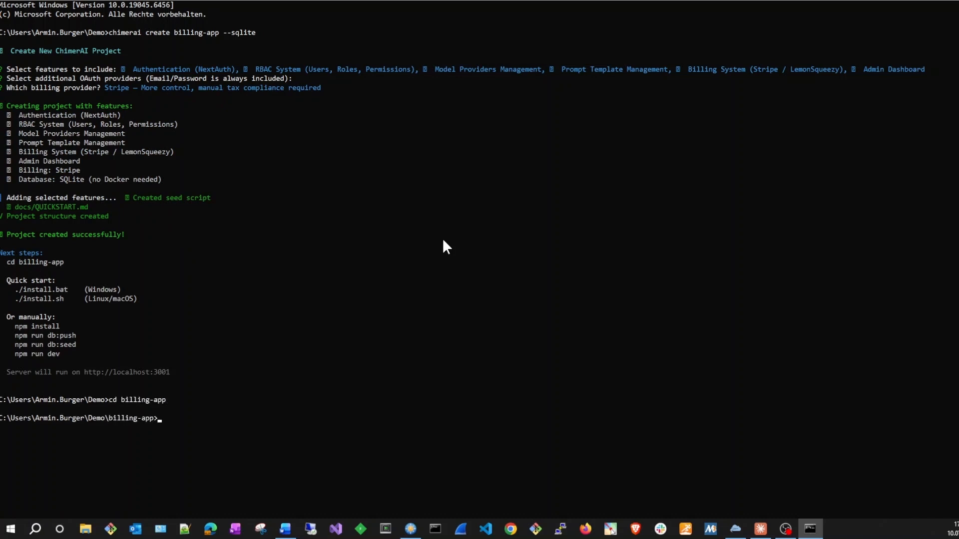
pyautogui.write('ins')
pyautogui.press('Tab')
pyautogui.press('Return')
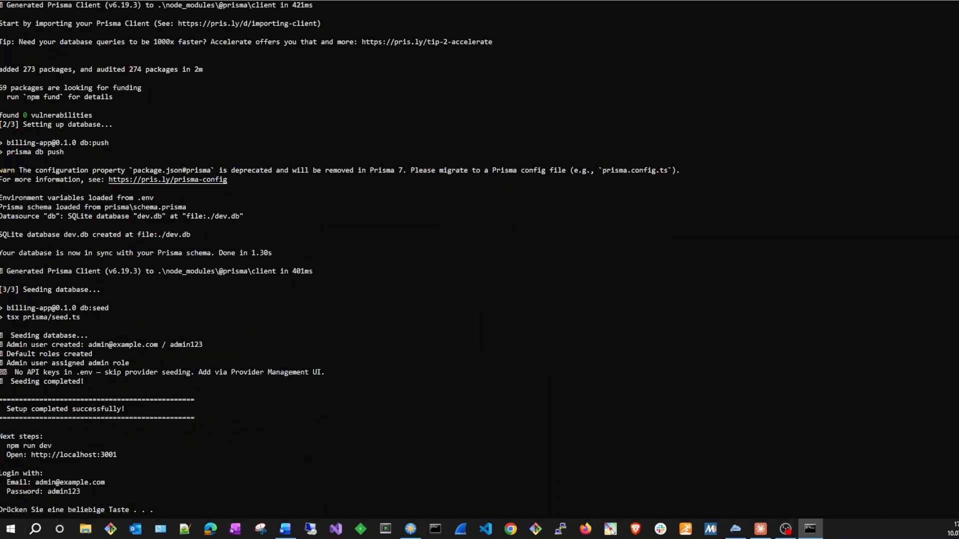
# Step: Close the installer console after dependencies install and dev.db is seeded
pyautogui.press('Return')
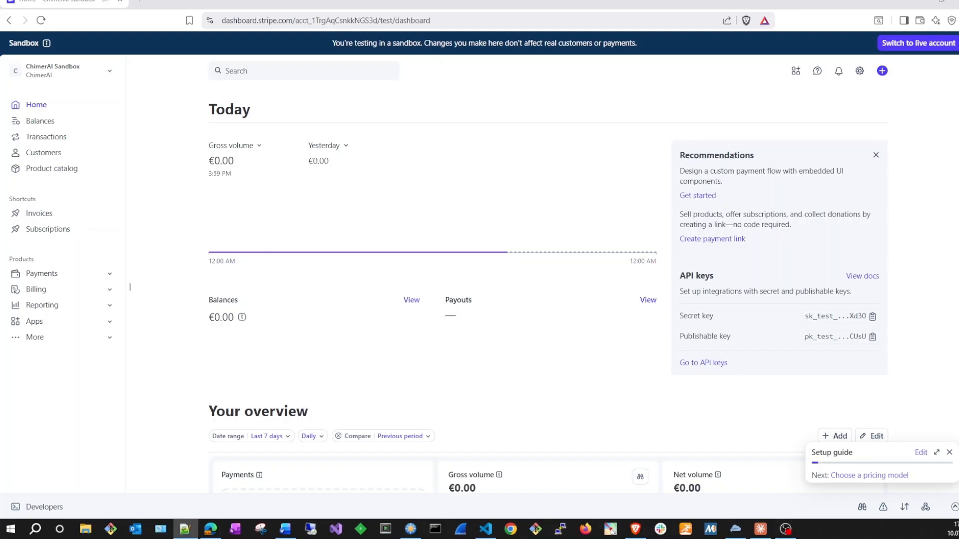
# Step: Copy the sandbox publishable and secret API keys into the text editor
pyautogui.click(874, 338)
pyautogui.hotkey('alt', 'Tab')
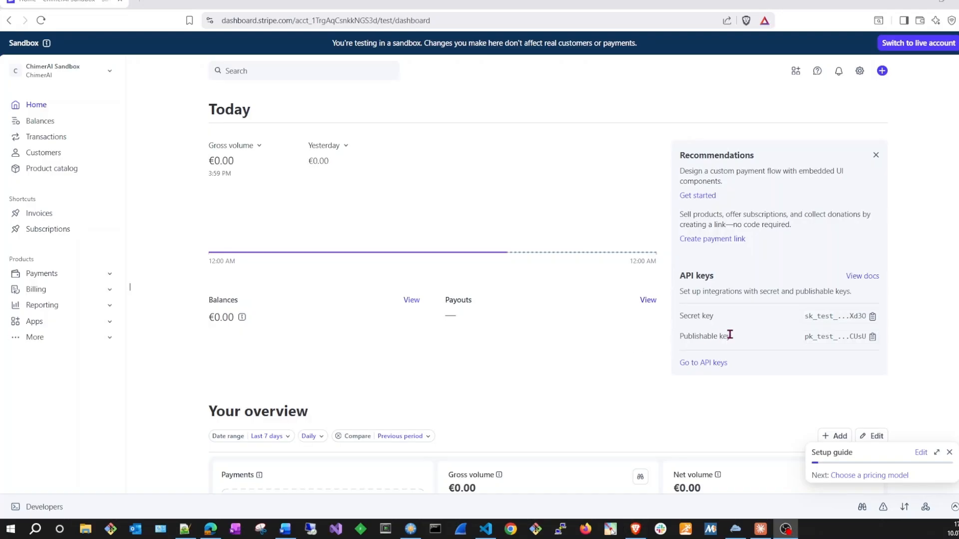
pyautogui.click(871, 317)
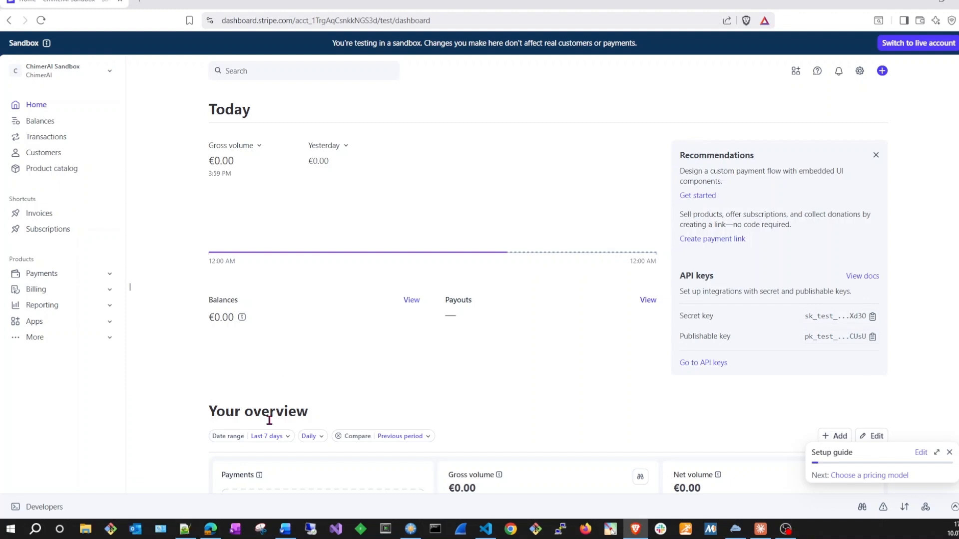
pyautogui.click(185, 531)
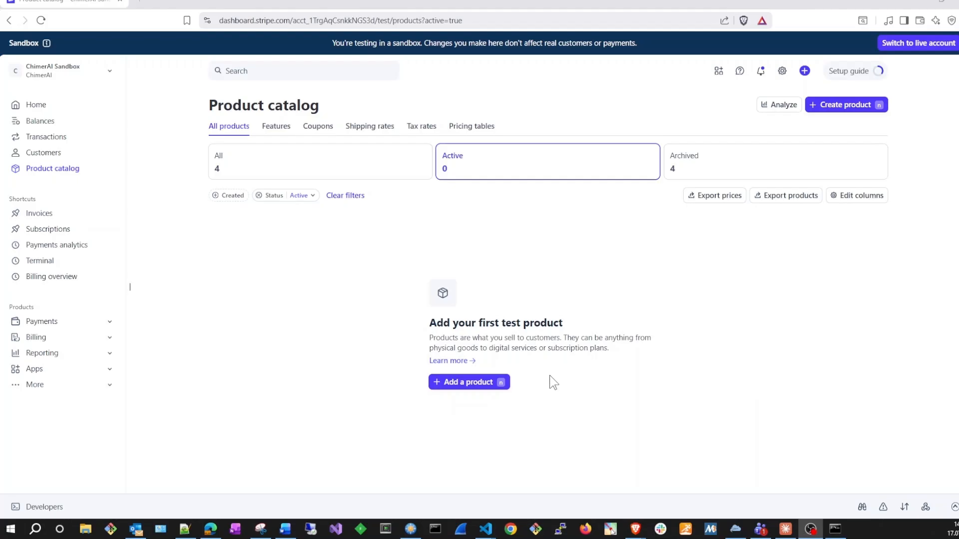
# Step: Create Product A with matching description, priced at 8.88 USD monthly
pyautogui.click(846, 111)
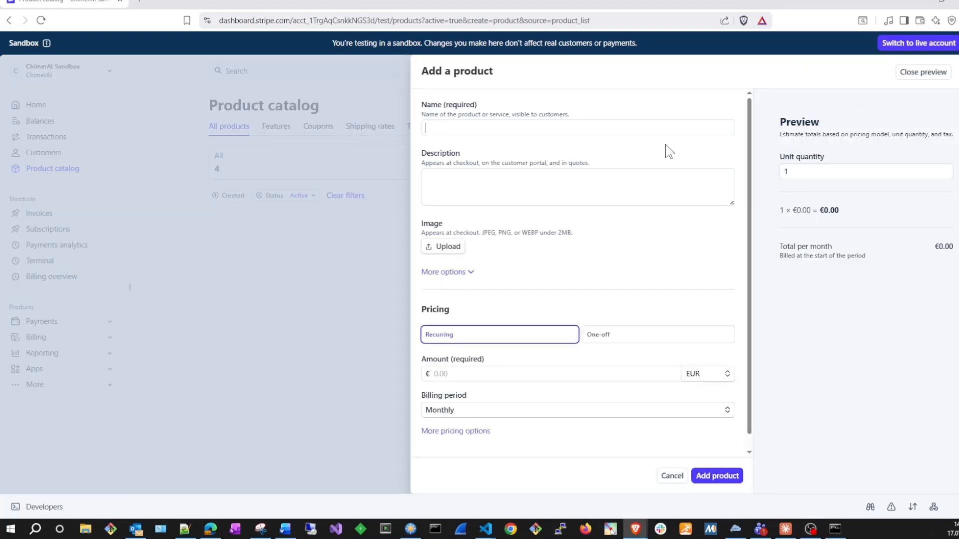
pyautogui.click(553, 129)
pyautogui.write('P')
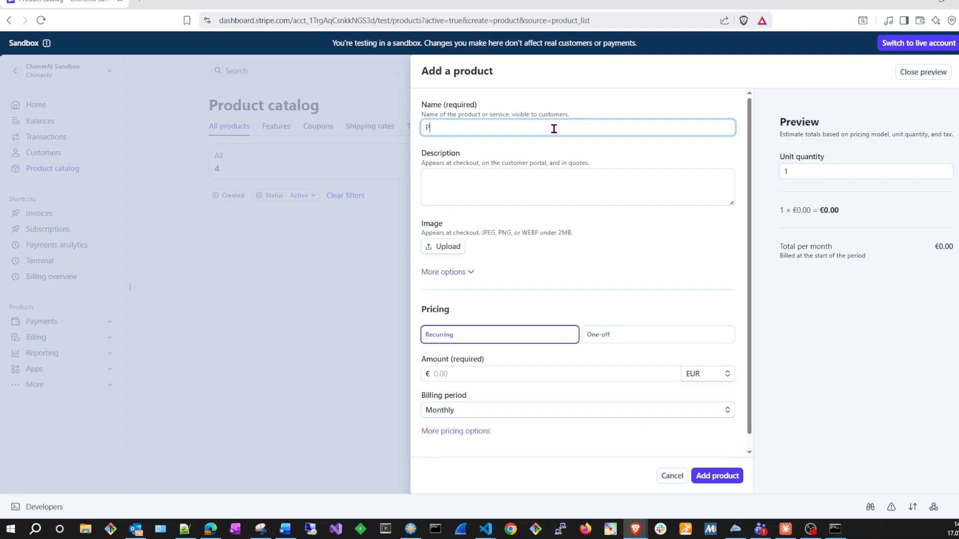
pyautogui.write('roduct A')
pyautogui.hotkey('ctrl', 'a')
pyautogui.hotkey('ctrl', 'c')
pyautogui.click(529, 194)
pyautogui.hotkey('ctrl', 'v')
pyautogui.click(693, 375)
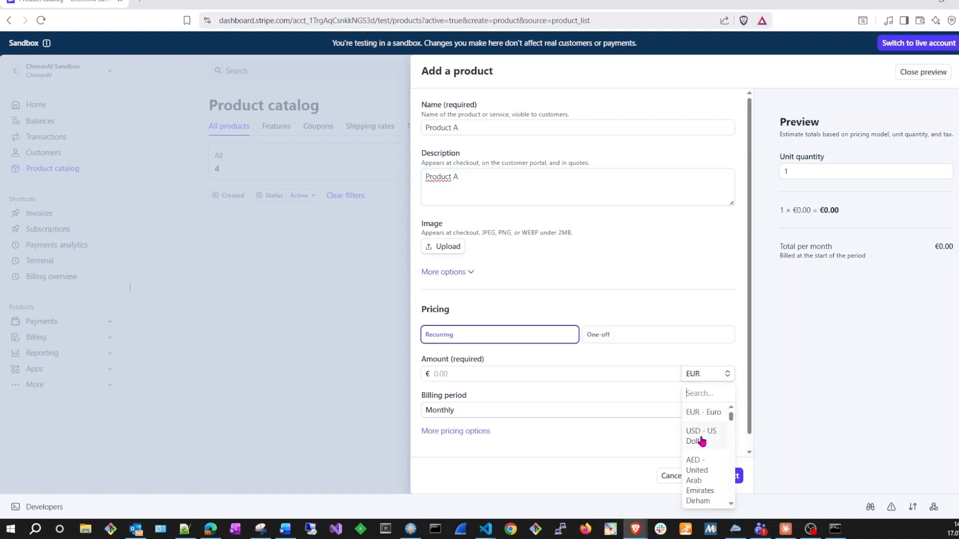
pyautogui.click(701, 440)
pyautogui.click(610, 375)
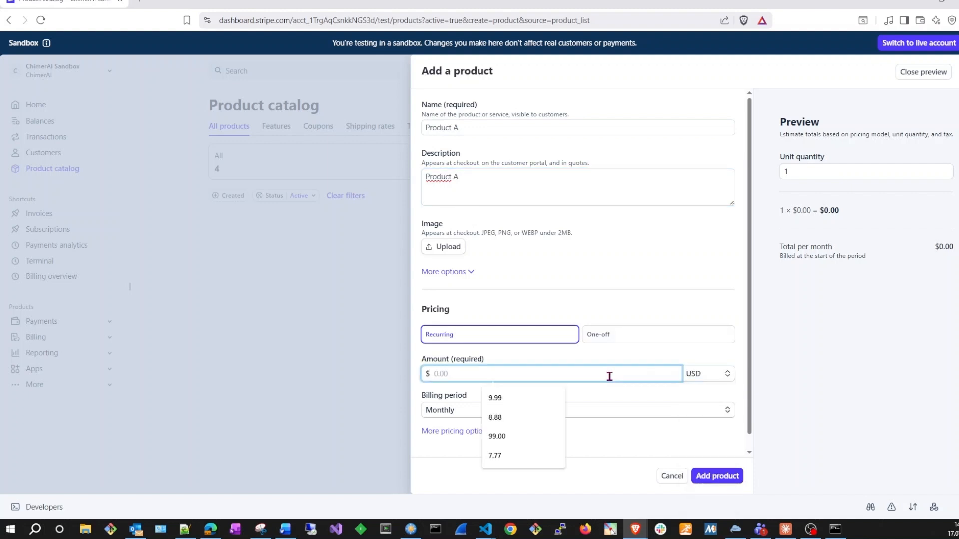
pyautogui.click(496, 417)
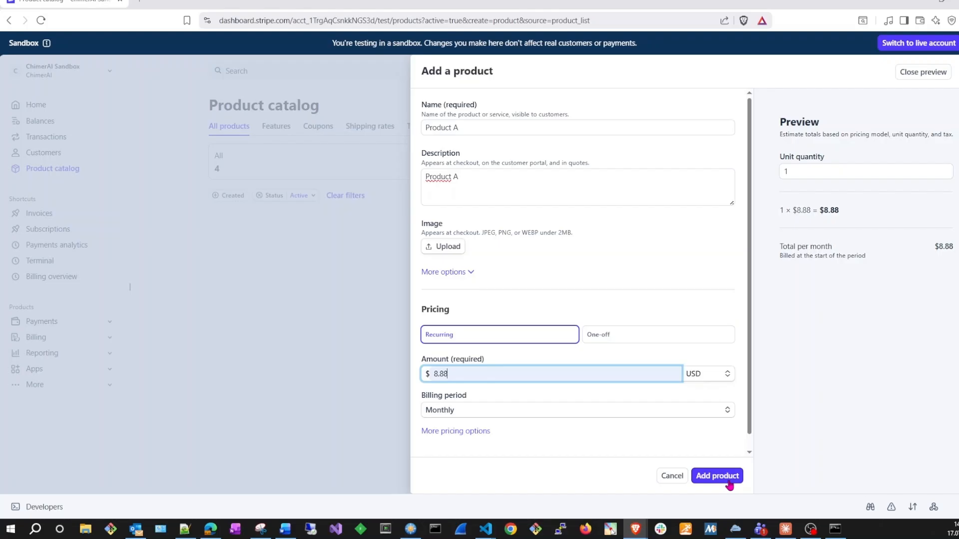
pyautogui.click(730, 481)
# Step: Create Product B with matching description, priced at 9.99 billed yearly
pyautogui.hotkey('ctrl', 'a')
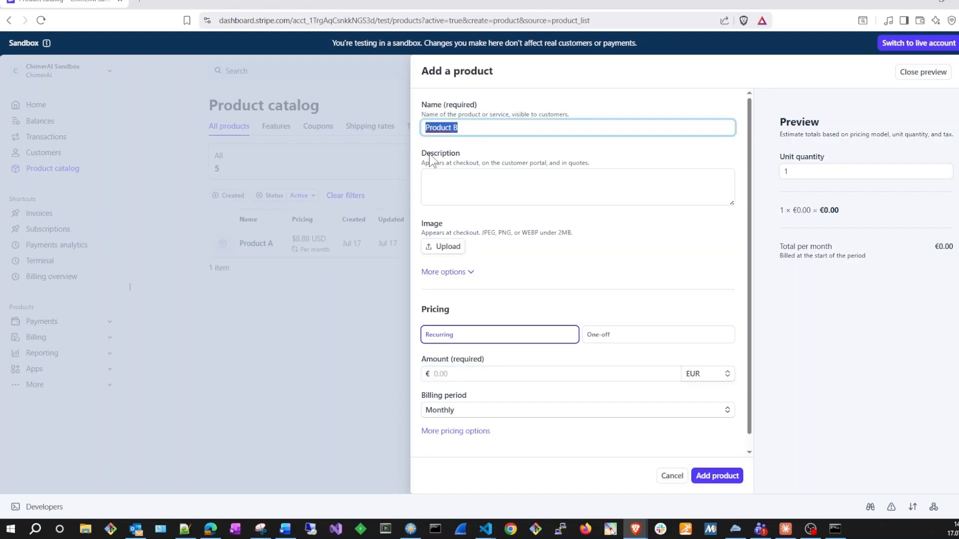
pyautogui.click(451, 172)
pyautogui.hotkey('ctrl', 'v')
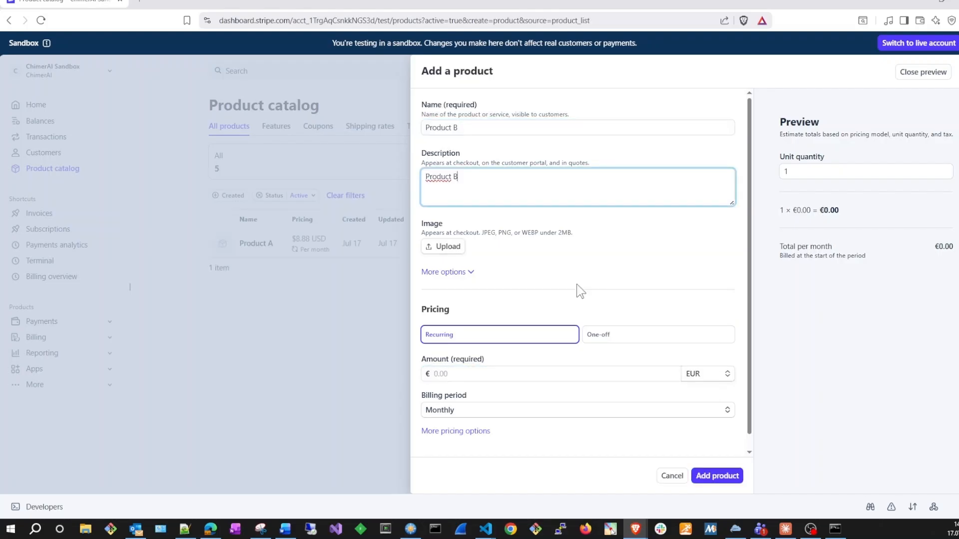
pyautogui.click(580, 374)
pyautogui.write('9.99')
pyautogui.click(577, 407)
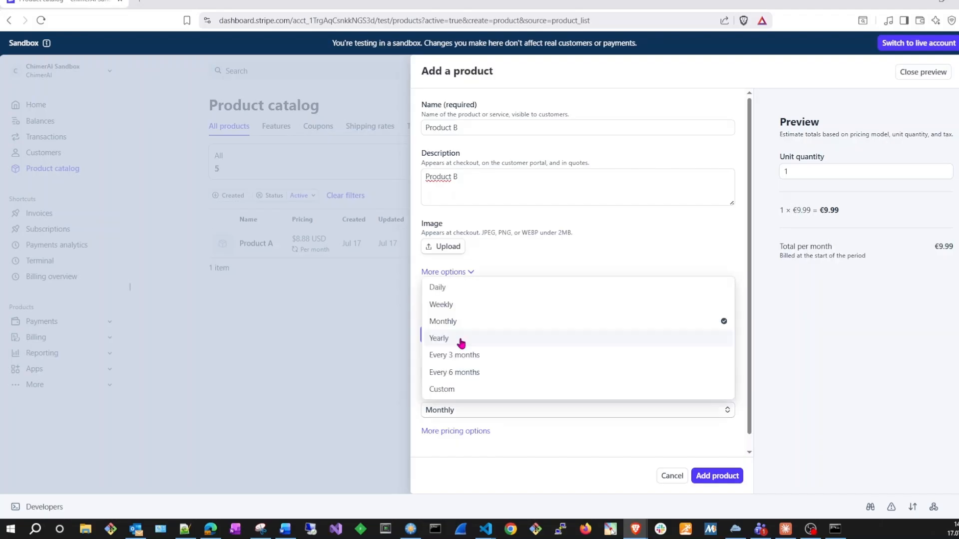
pyautogui.click(439, 339)
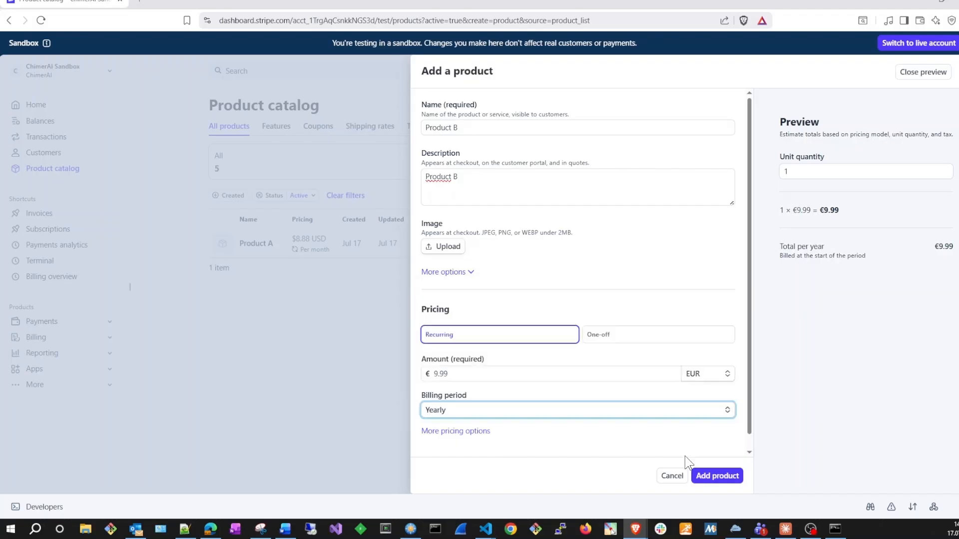
pyautogui.click(719, 476)
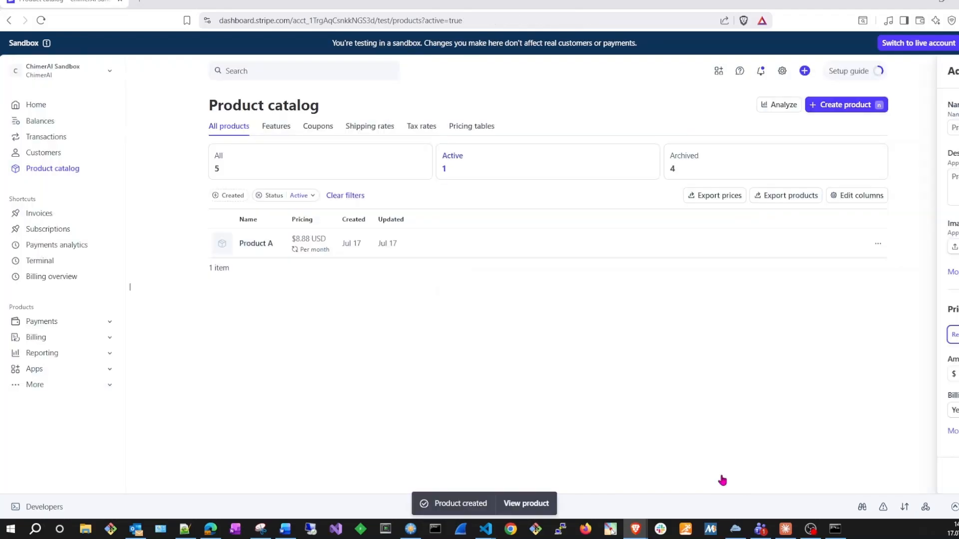
pyautogui.press('n')
pyautogui.hotkey('ctrl', 'c')
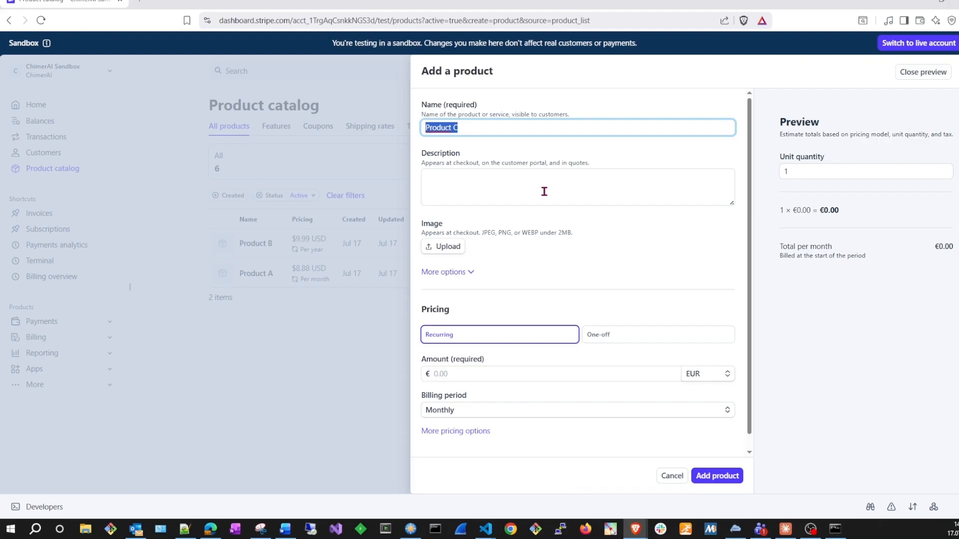
# Step: Add Product C, described as Product C, as a one-off 99.00 USD product
pyautogui.click(544, 191)
pyautogui.hotkey('ctrl', 'v')
pyautogui.click(492, 373)
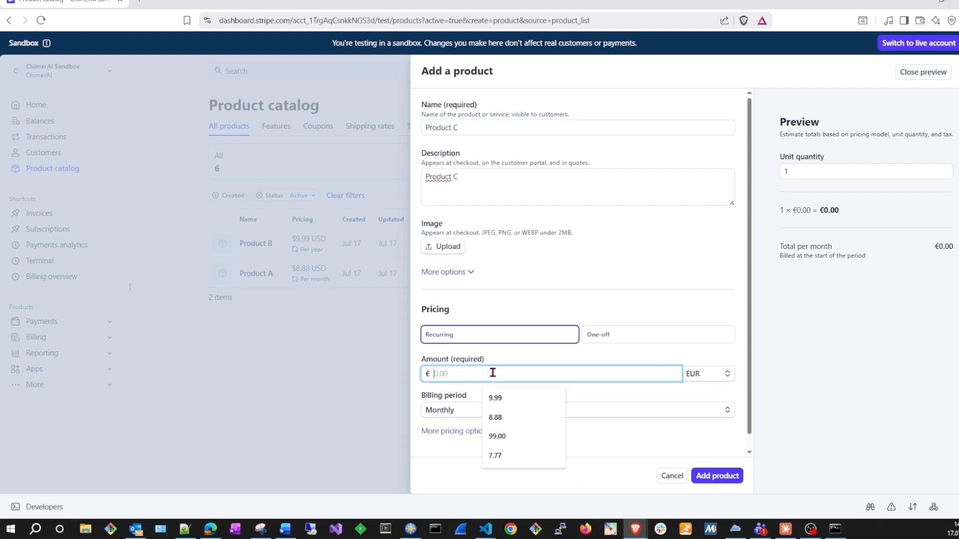
pyautogui.click(497, 436)
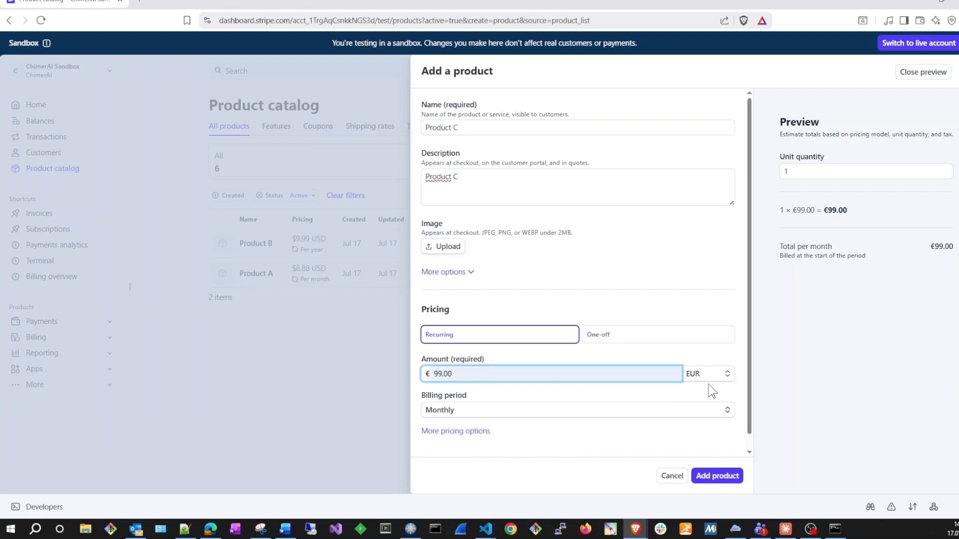
pyautogui.click(594, 336)
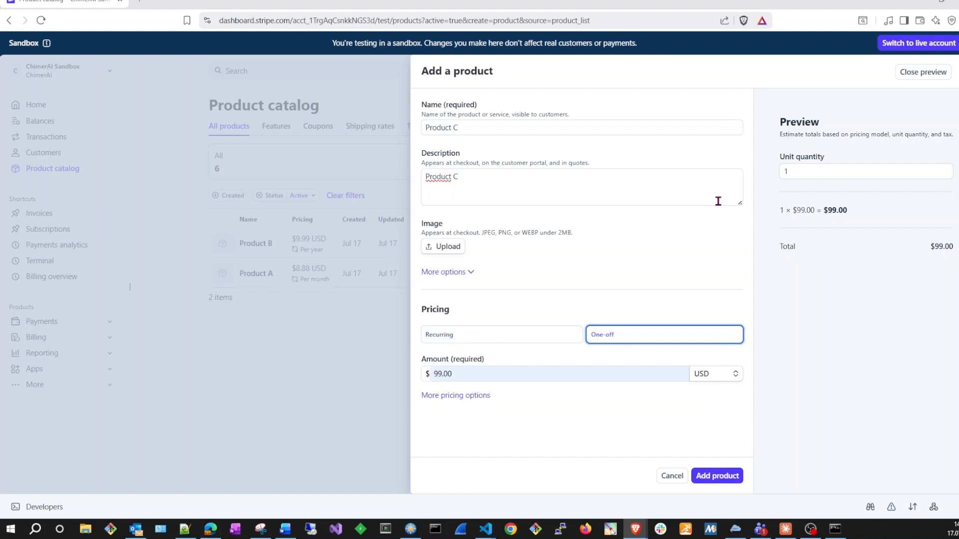
pyautogui.click(725, 476)
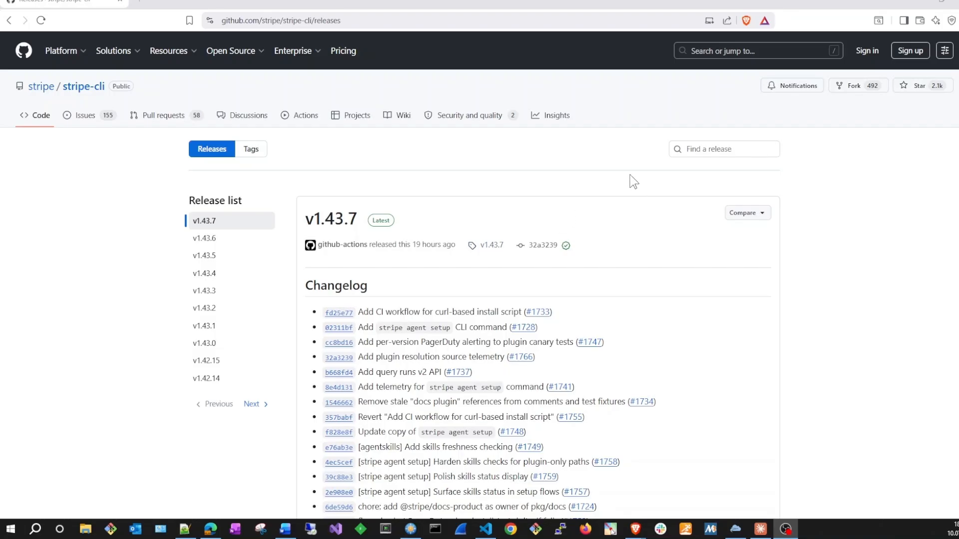
# Step: Save stripe_1.43.7_windows_x86_64.zip from the release assets into the billing-app folder
pyautogui.scroll(-4, 572, 186)
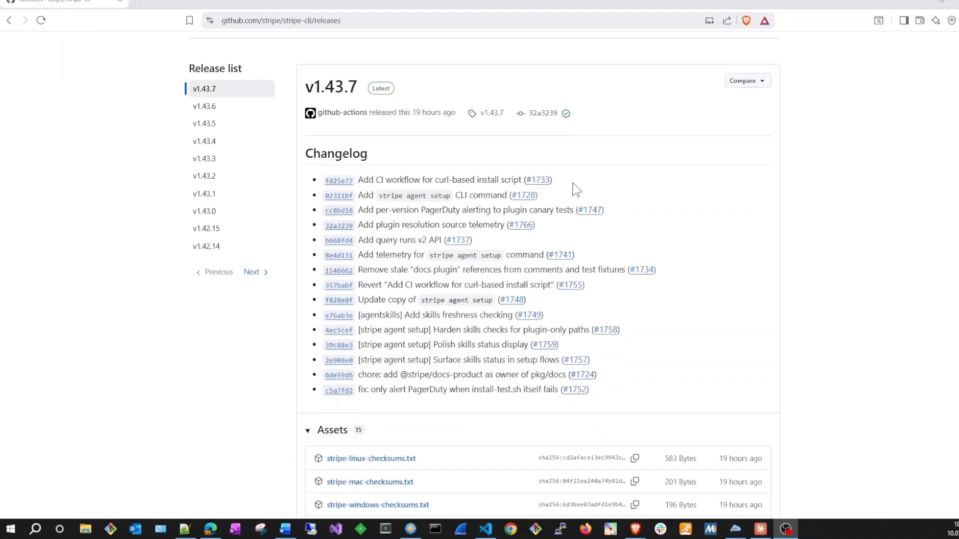
pyautogui.scroll(-3, 572, 185)
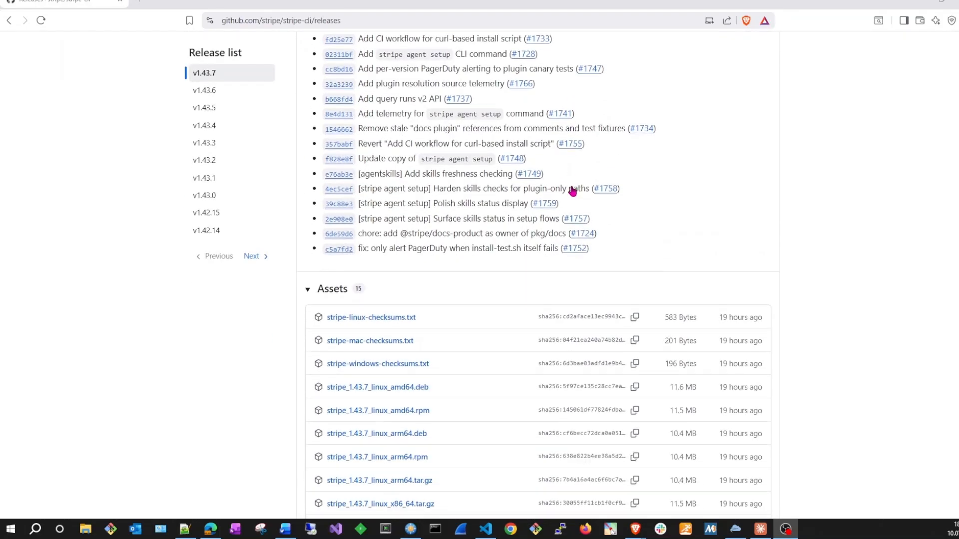
pyautogui.scroll(-1, 572, 193)
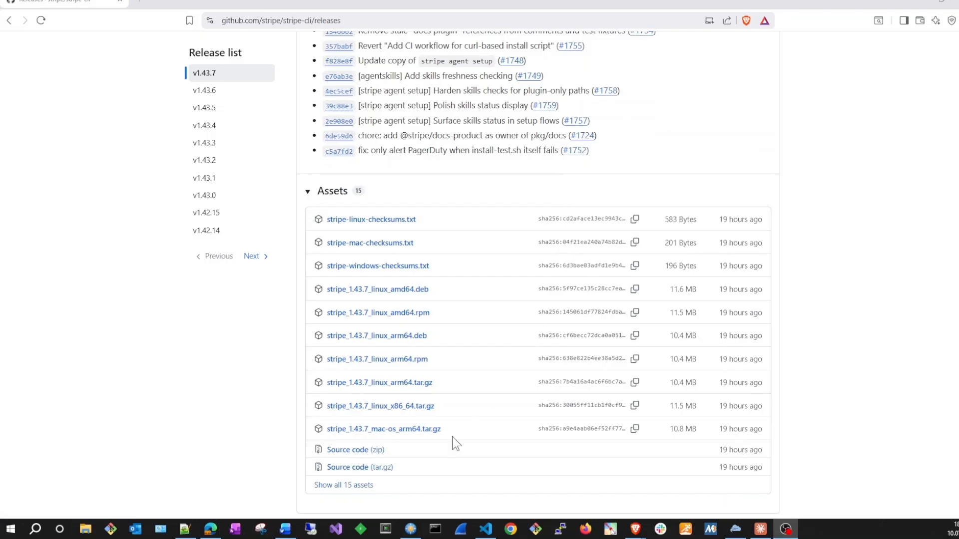
pyautogui.click(363, 485)
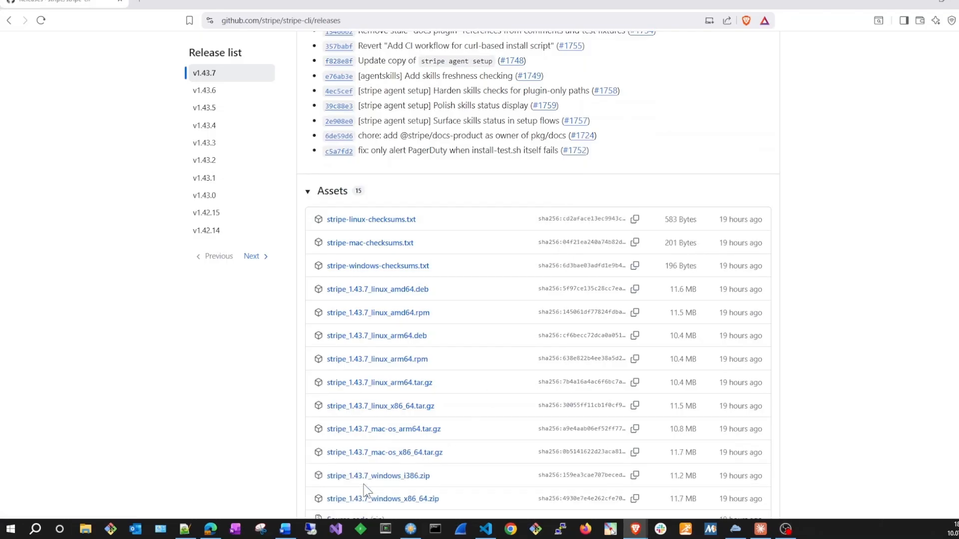
pyautogui.scroll(-2, 485, 388)
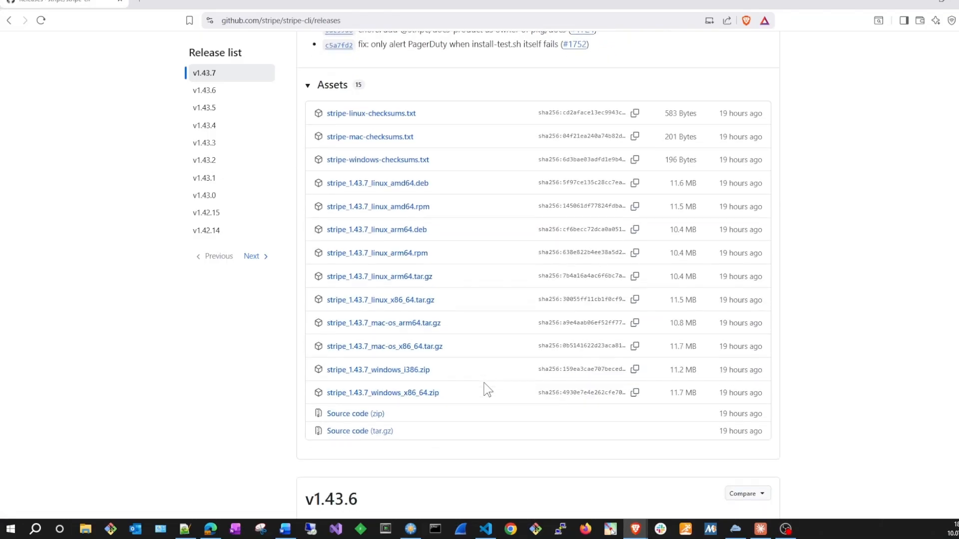
pyautogui.click(414, 395)
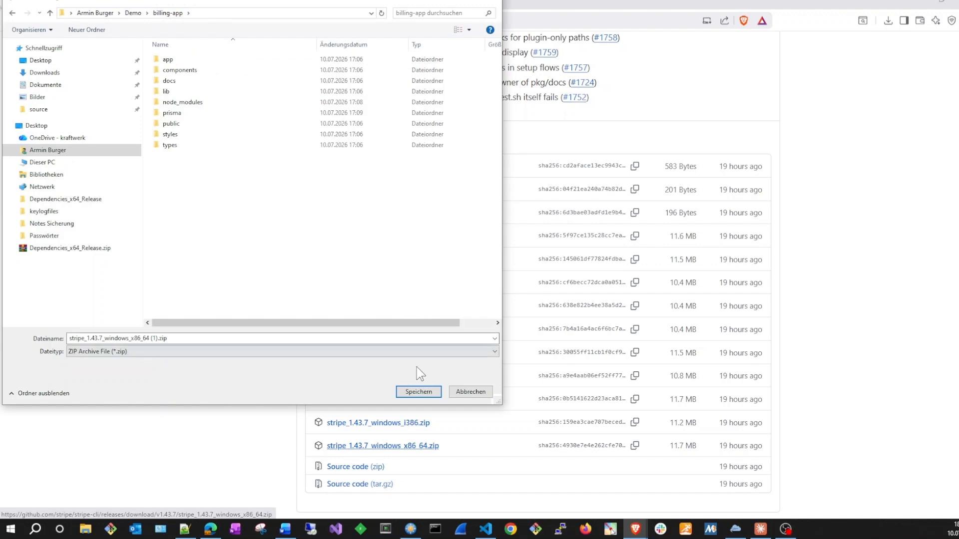
pyautogui.click(424, 390)
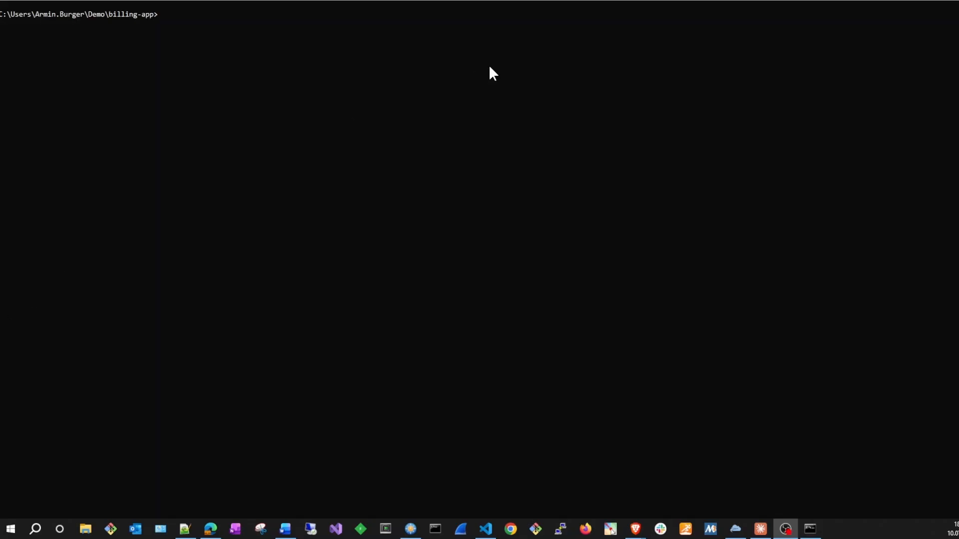
# Step: Unzip stripe_1.43.7_windows_x86_64.zip to extract stripe.exe into billing-app
pyautogui.write('unzip')
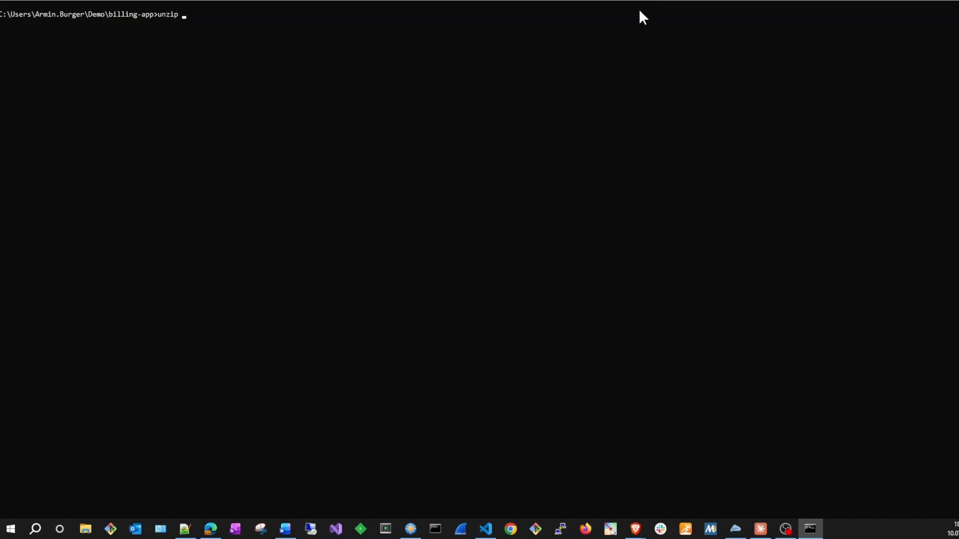
pyautogui.press('Tab')
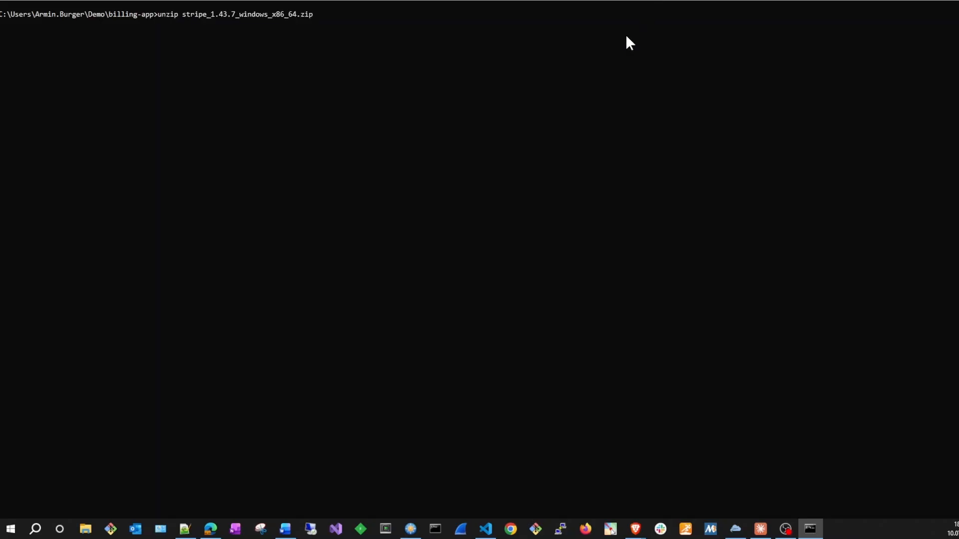
pyautogui.press('Return')
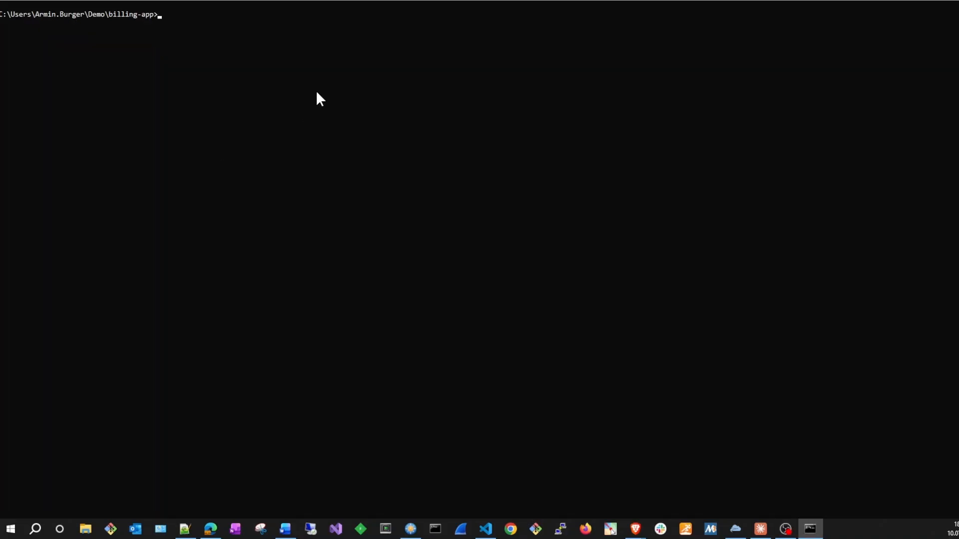
# Step: Run stripe login and open its authorization page in the browser
pyautogui.write('stripe login')
pyautogui.press('Return')
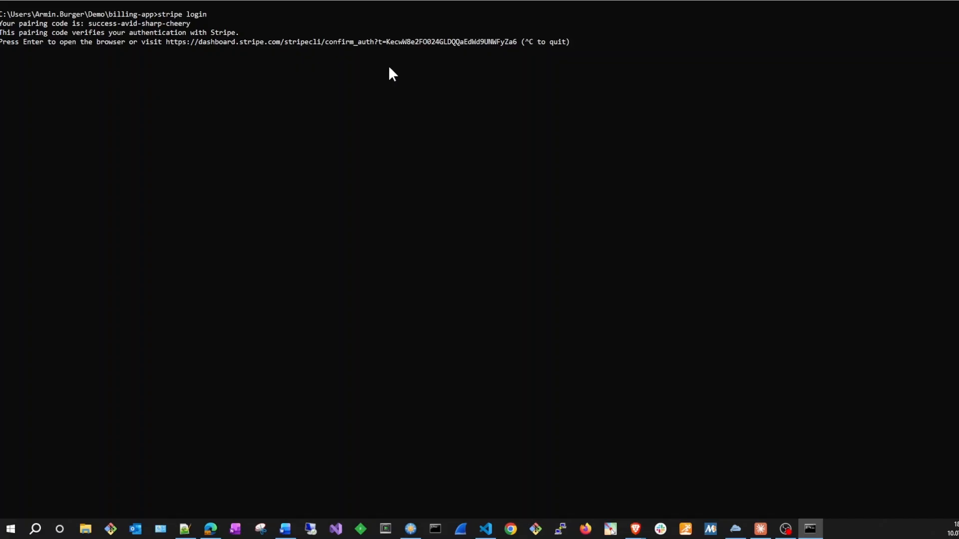
pyautogui.press('Return')
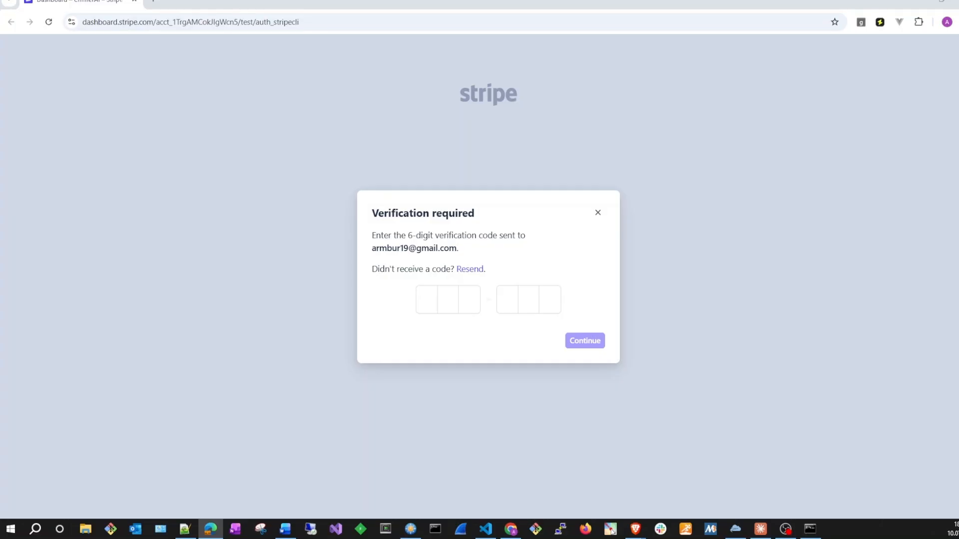
# Step: Enter the 6-digit verification code and allow the Stripe CLI access to the account
pyautogui.click(428, 298)
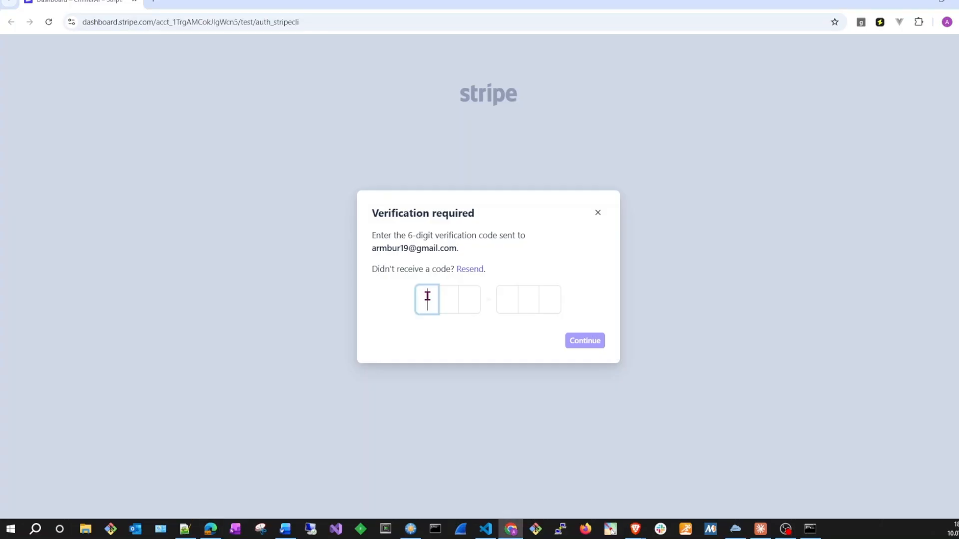
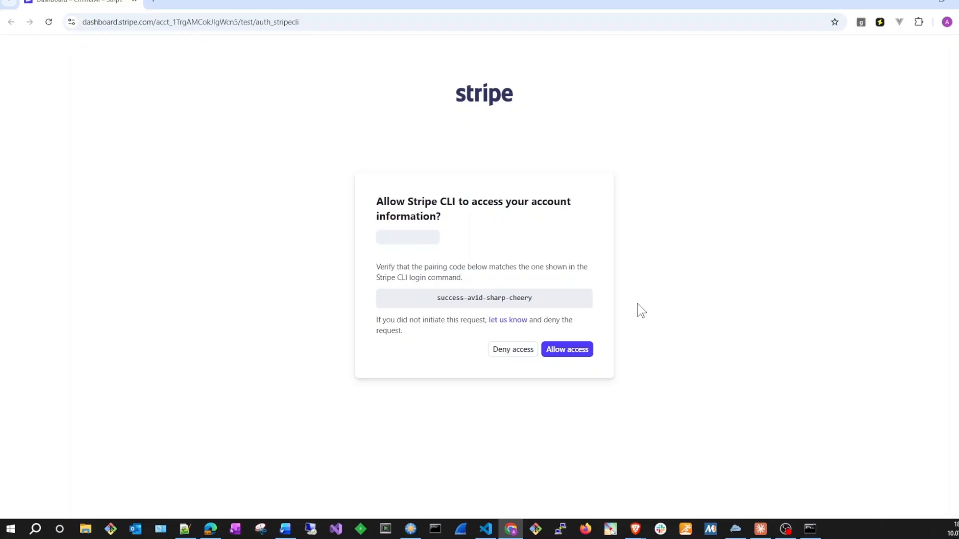
pyautogui.click(580, 351)
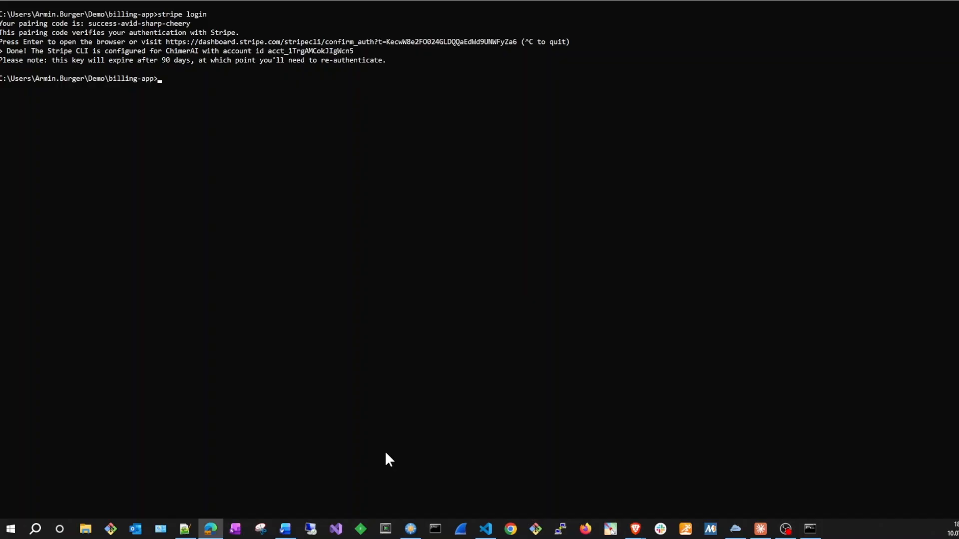
# Step: Start the app's development server with npm run dev
pyautogui.click(785, 533)
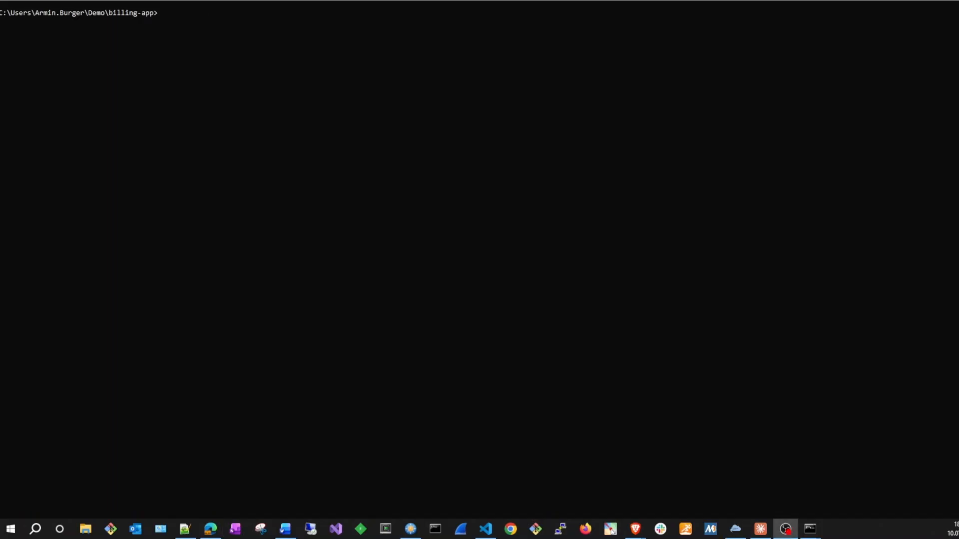
pyautogui.write('npm ')
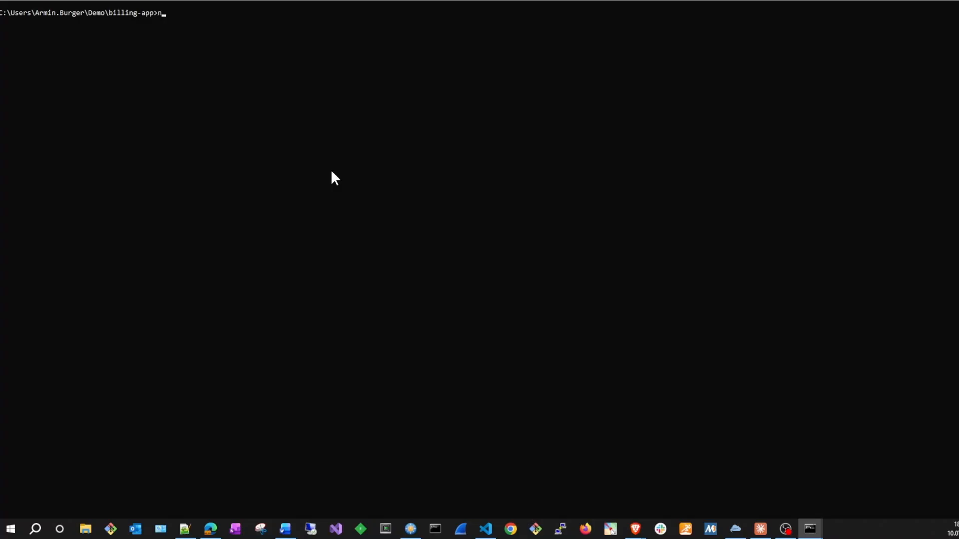
pyautogui.write('run dev')
pyautogui.press('Return')
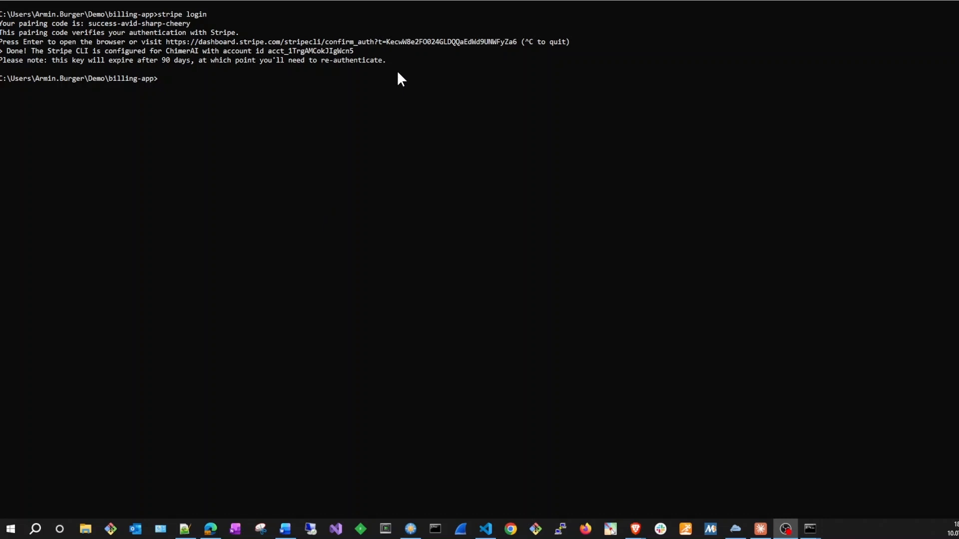
# Step: Run stripe listen forwarding to localhost:3001/api/billing/webhook and select the whsec signing secret
pyautogui.click(396, 94)
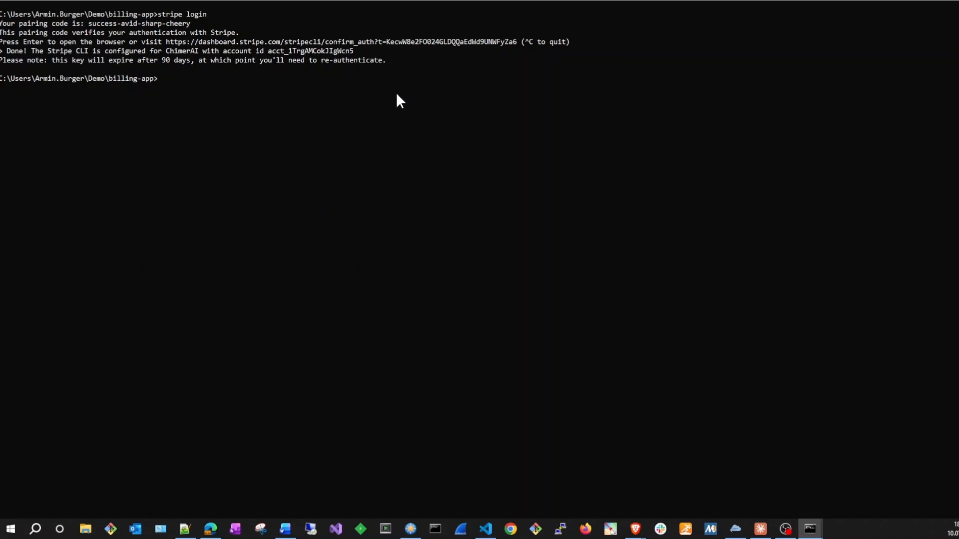
pyautogui.write('stripe listen --forward-to localhost:3001/api/billing/webhook')
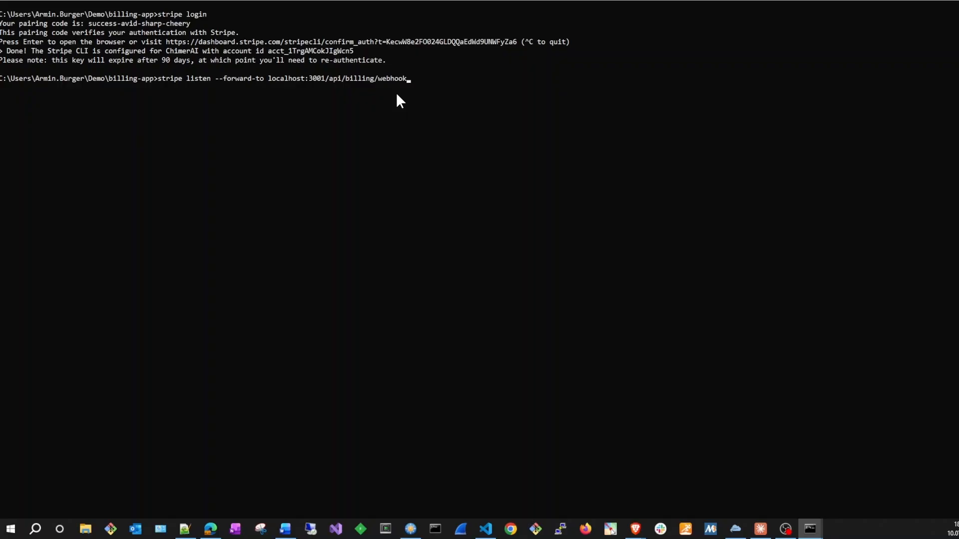
pyautogui.press('Return')
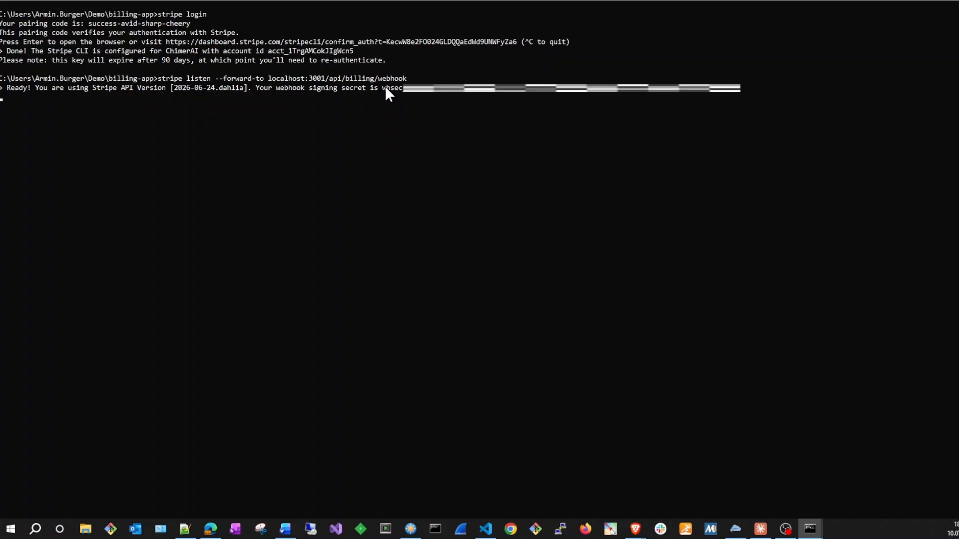
pyautogui.moveTo(383, 88); pyautogui.dragTo(666, 90)
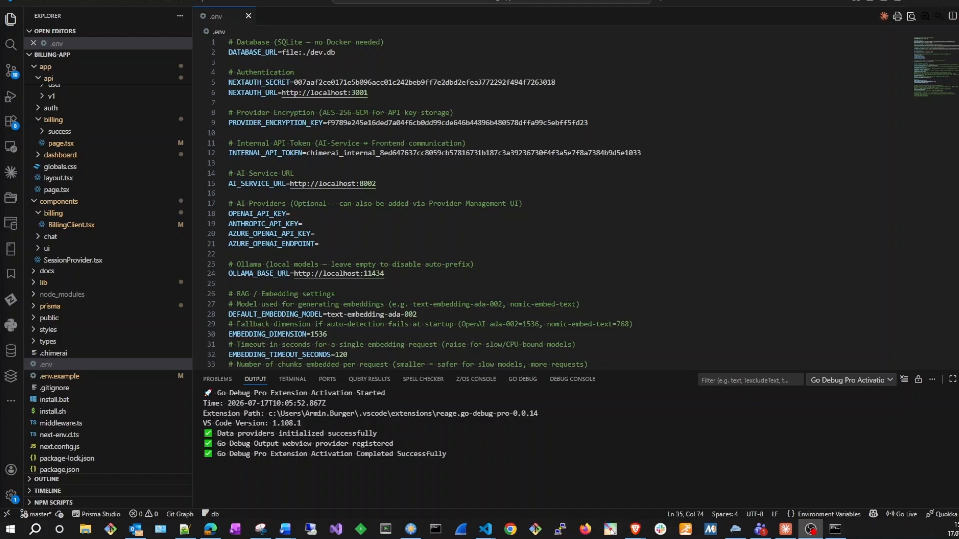
# Step: Restore the STRIPE_SECRET_KEY, publishable key and webhook secret values on .env lines 43–45
pyautogui.click(757, 148)
pyautogui.scroll(-4, 756, 149)
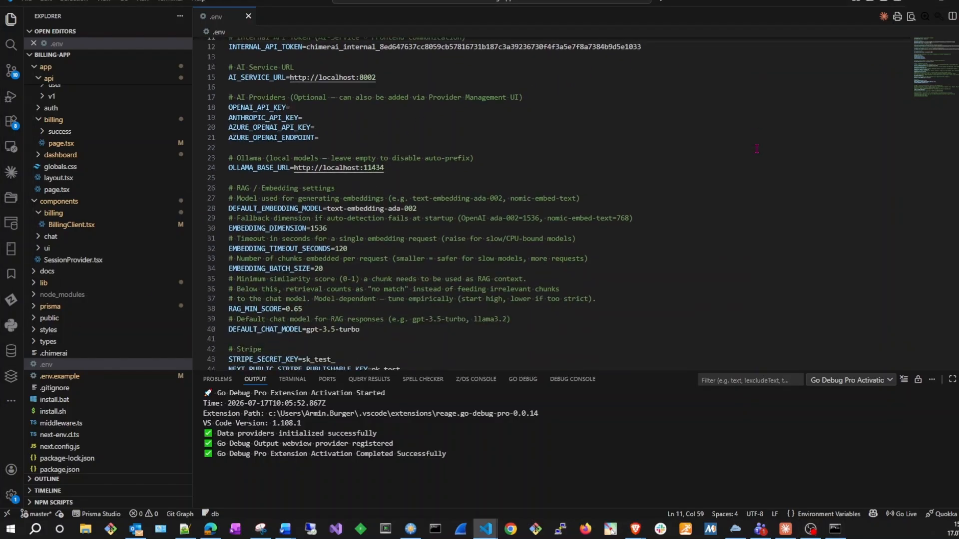
pyautogui.scroll(-4, 757, 148)
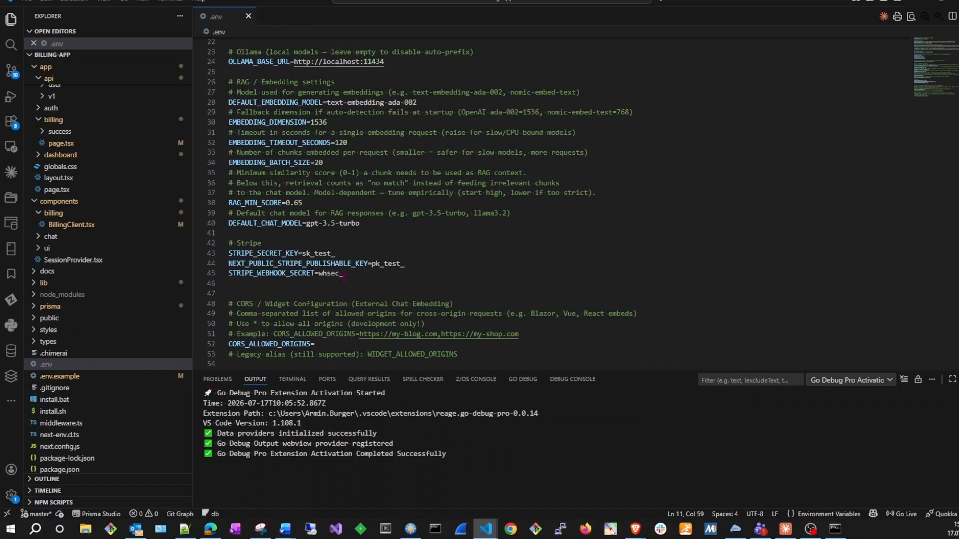
pyautogui.moveTo(343, 276); pyautogui.dragTo(228, 253)
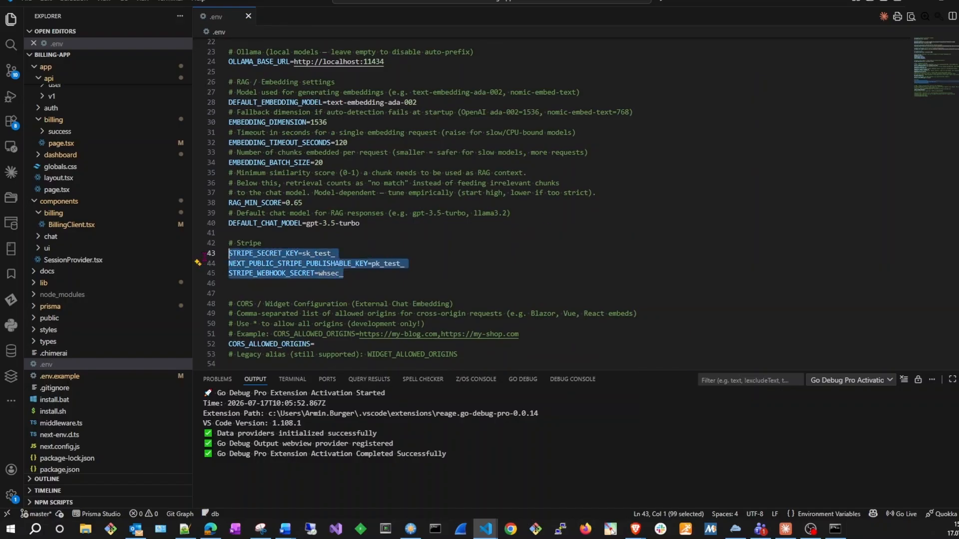
pyautogui.click(351, 273)
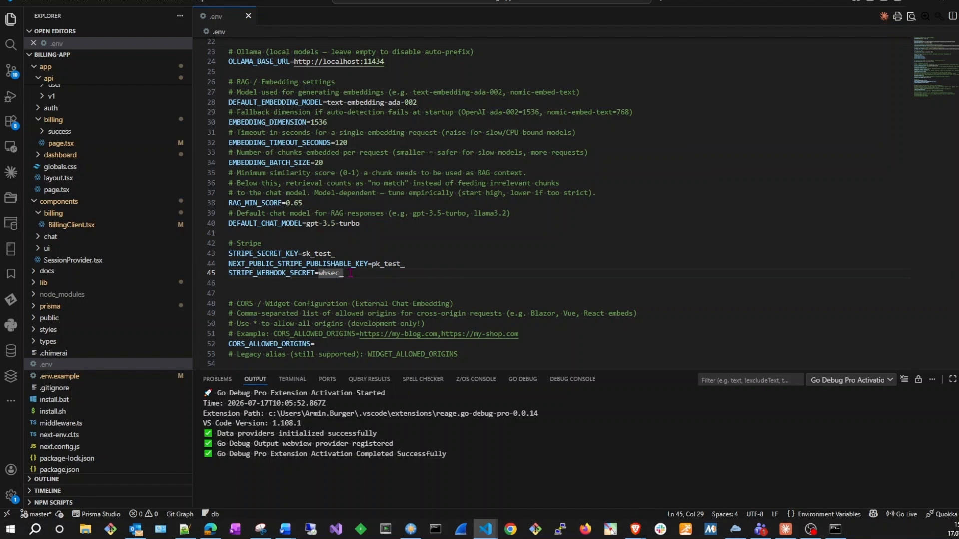
pyautogui.hotkey('ctrl', 'z')
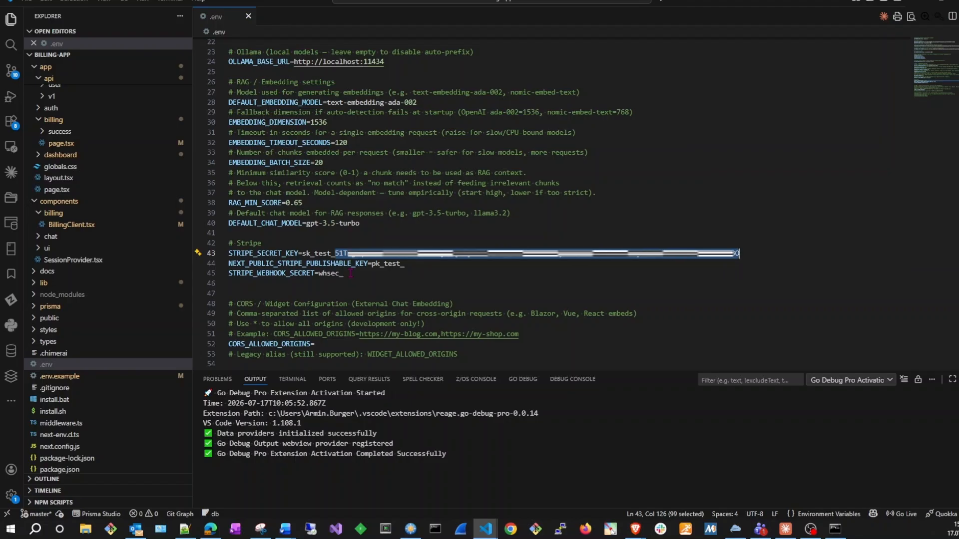
pyautogui.hotkey('ctrl', 'z')
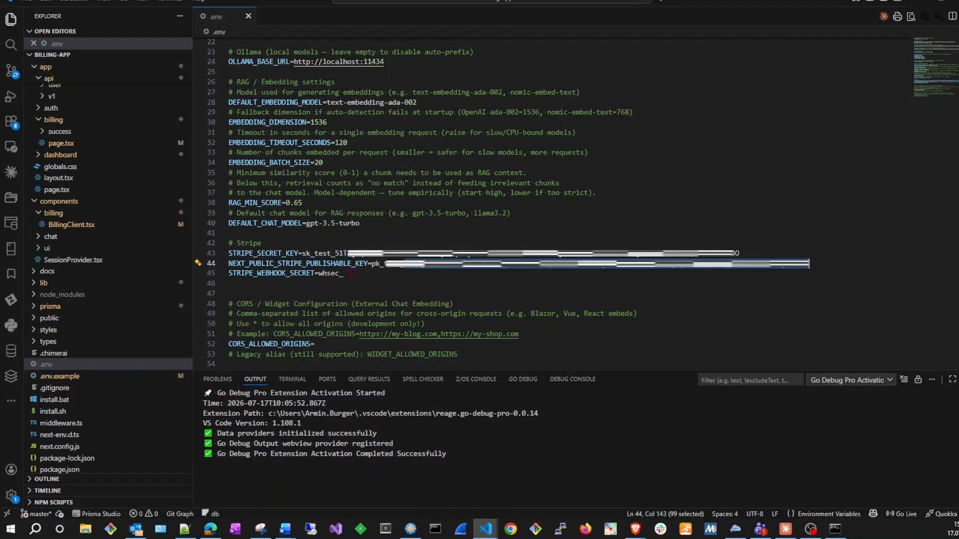
pyautogui.hotkey('ctrl', 'z')
pyautogui.click(365, 292)
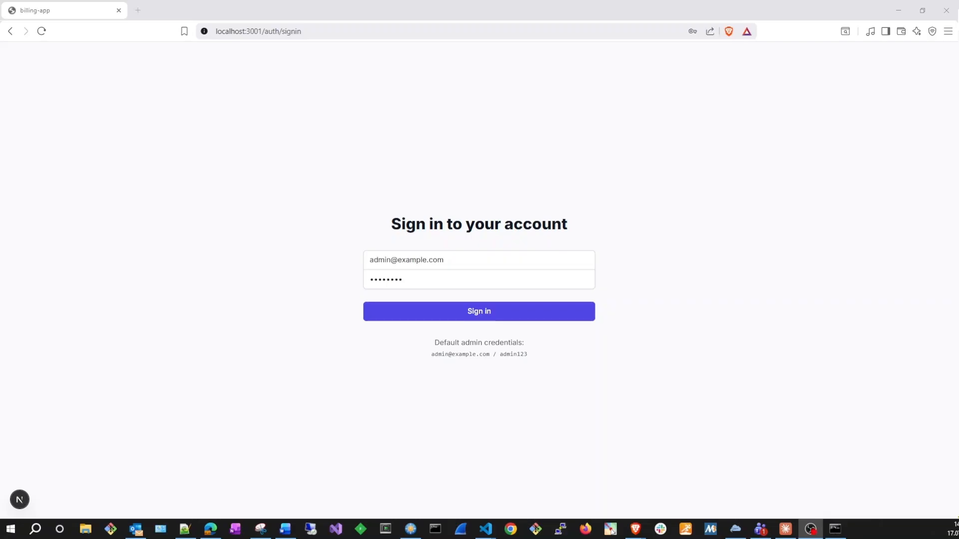
# Step: Sign in as the default admin and subscribe to Product A from the Billing page
pyautogui.click(573, 317)
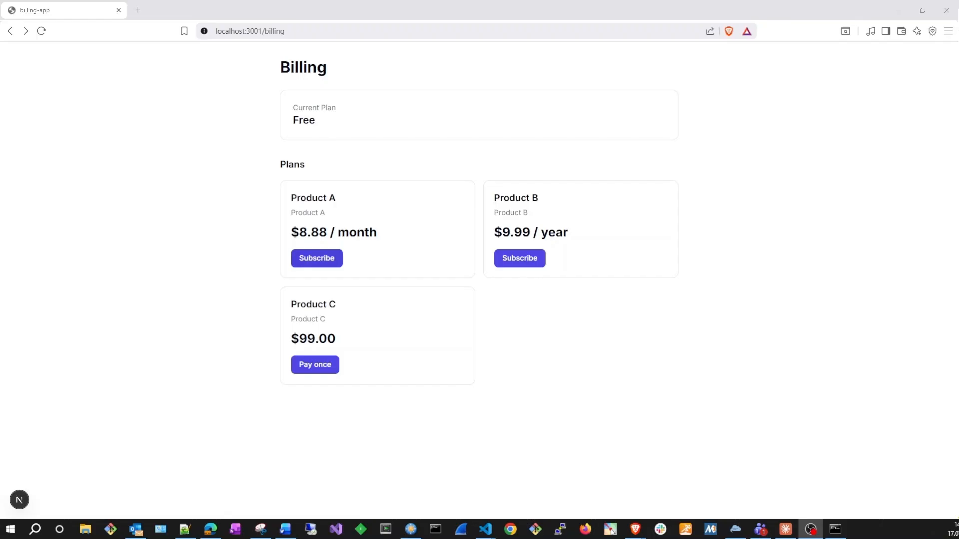
pyautogui.click(332, 260)
pyautogui.click(328, 262)
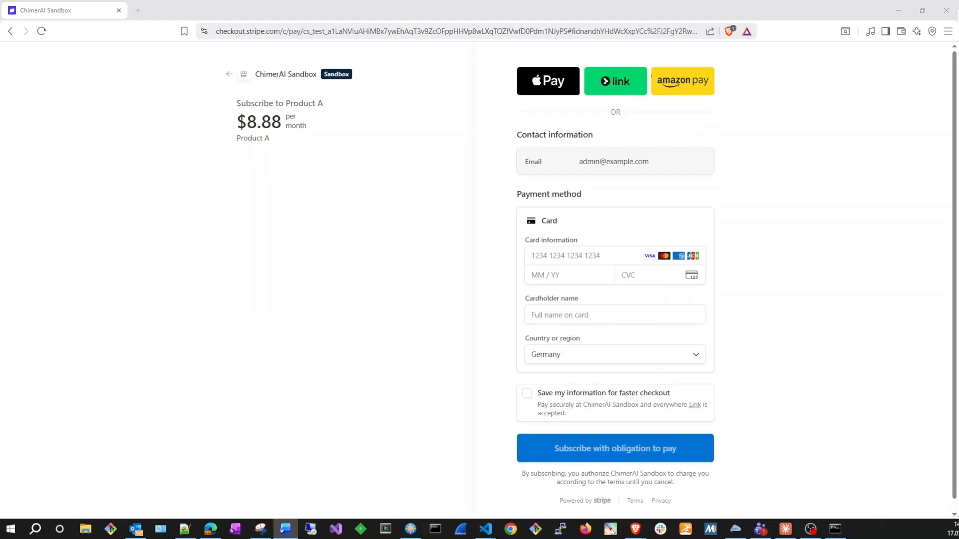
pyautogui.click(565, 262)
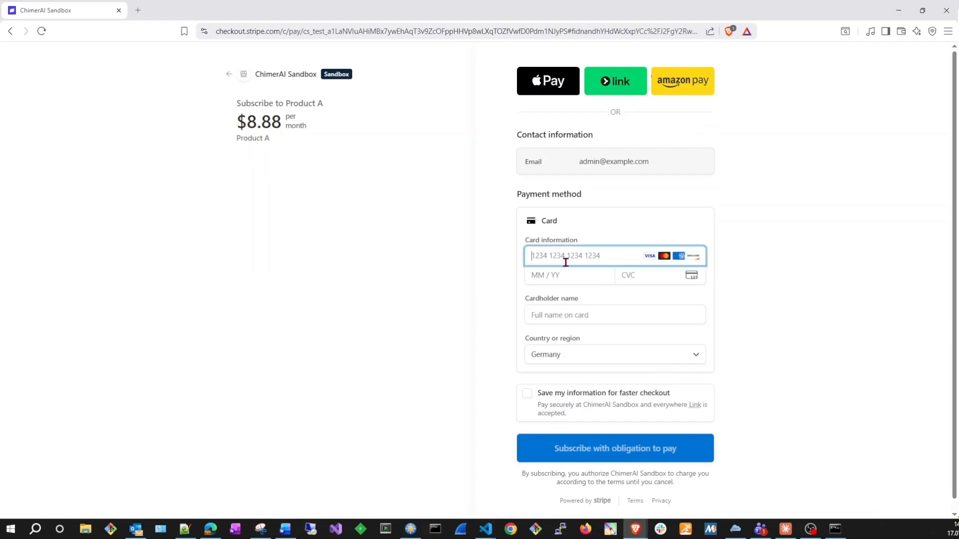
pyautogui.hotkey('ctrl', 'v')
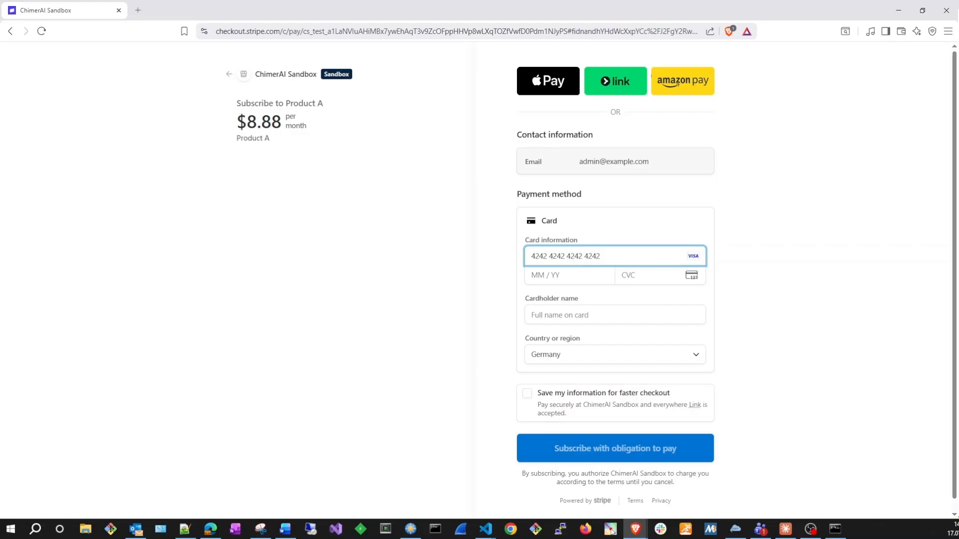
pyautogui.click(590, 277)
pyautogui.write('1')
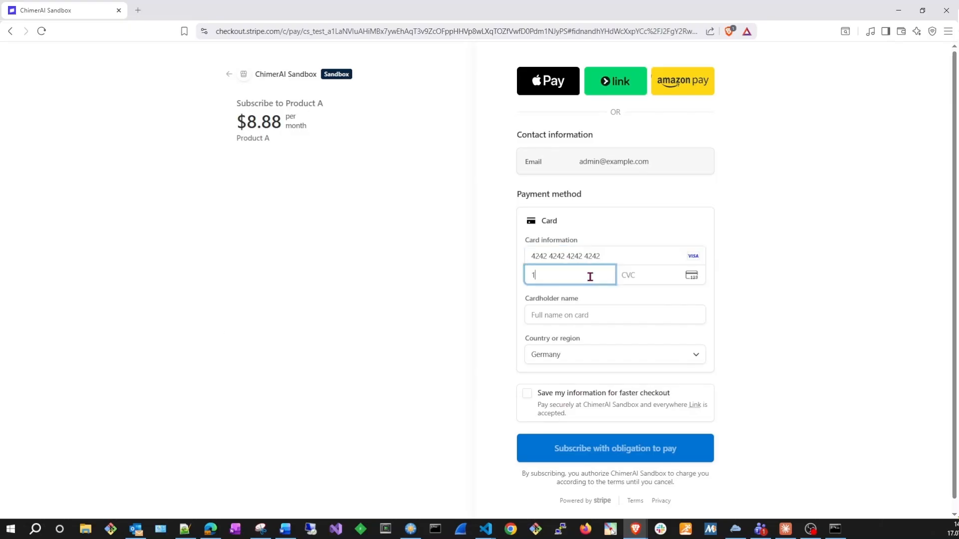
pyautogui.write('2 / 34')
pyautogui.click(629, 276)
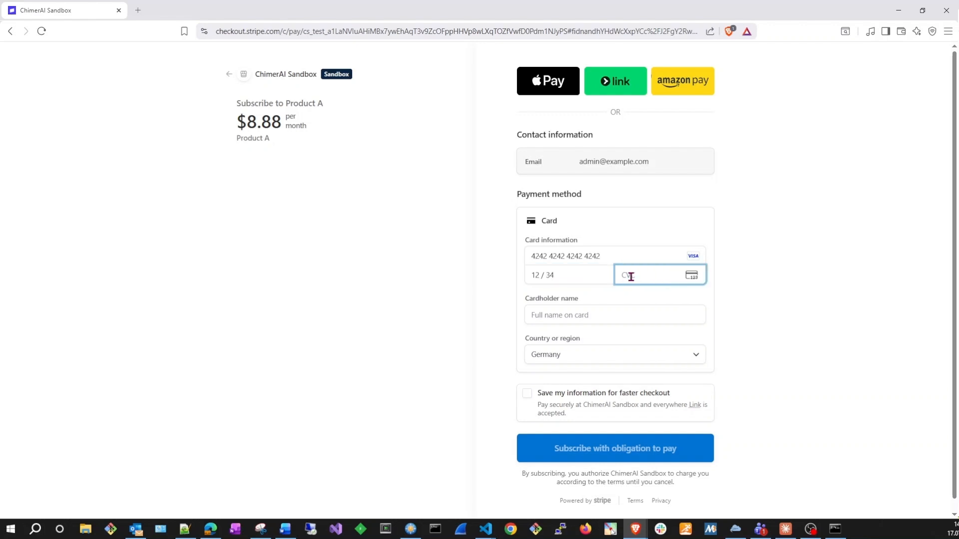
pyautogui.write('123')
pyautogui.click(601, 321)
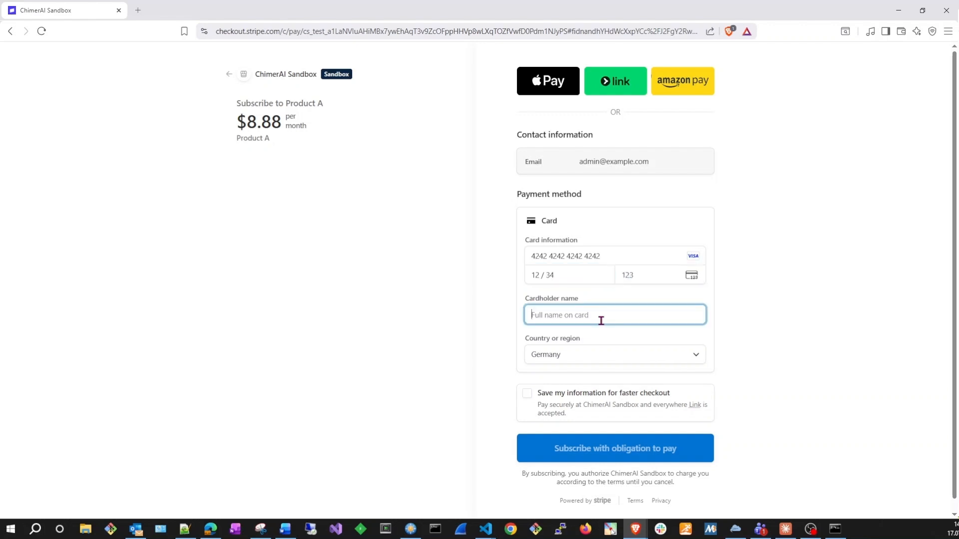
pyautogui.click(603, 340)
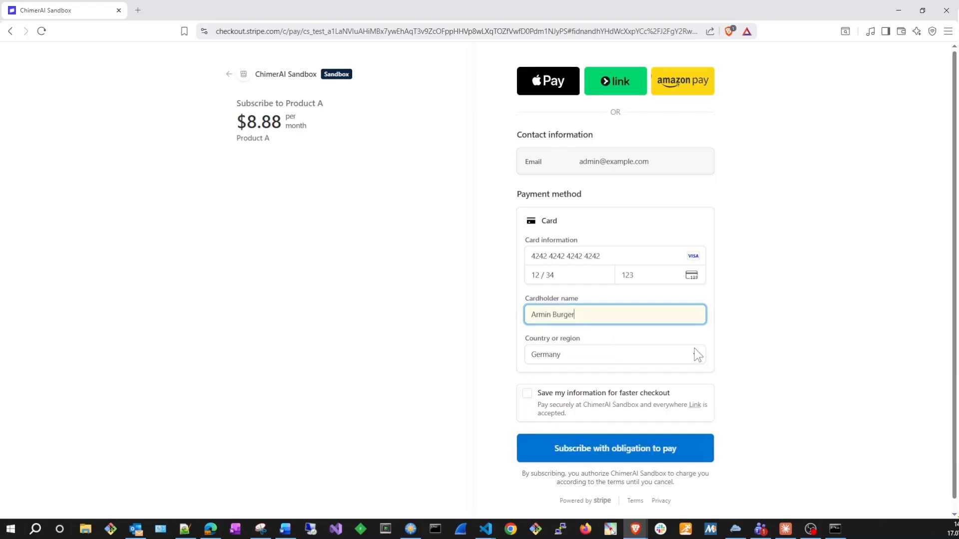
pyautogui.scroll(-1, 752, 372)
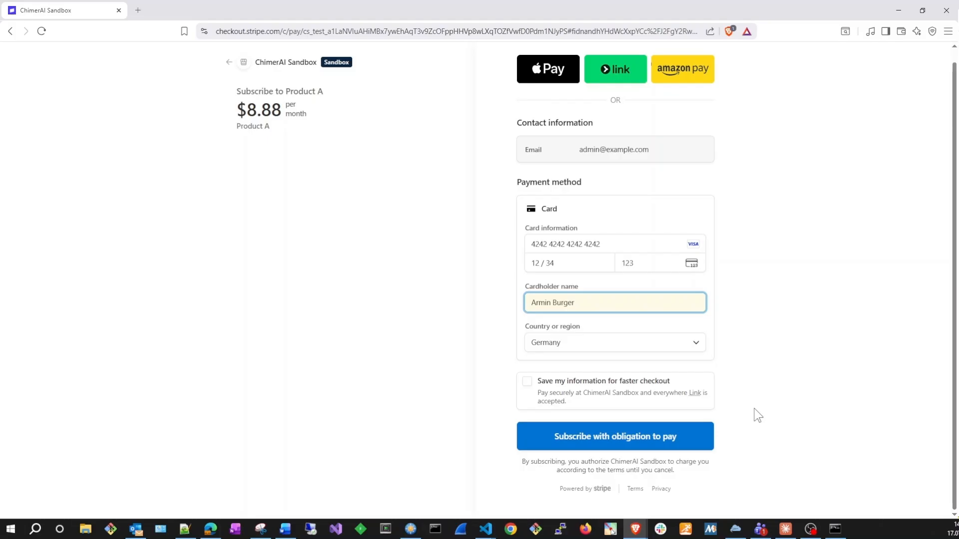
pyautogui.click(687, 430)
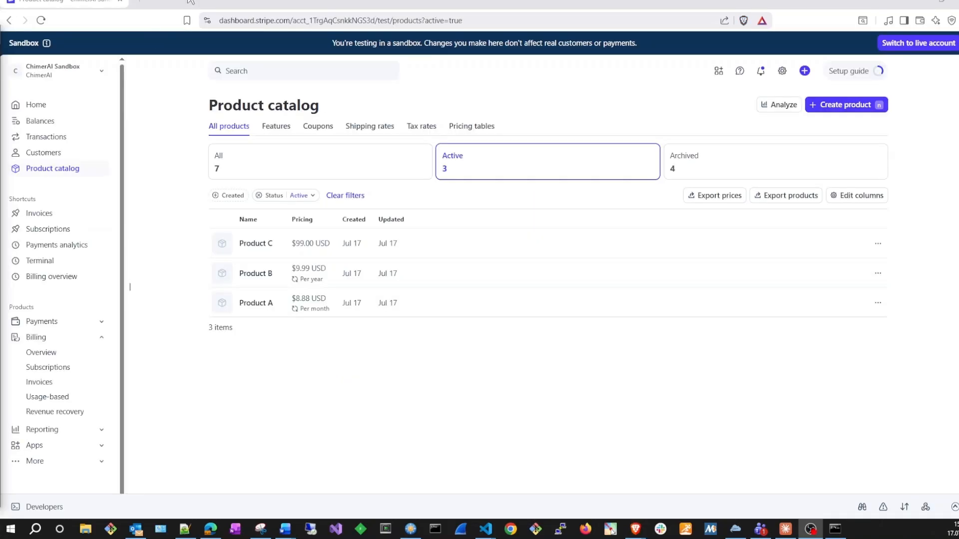
# Step: Review the account balances, then the Transactions list of four succeeded subscription payments
pyautogui.click(59, 123)
pyautogui.click(59, 122)
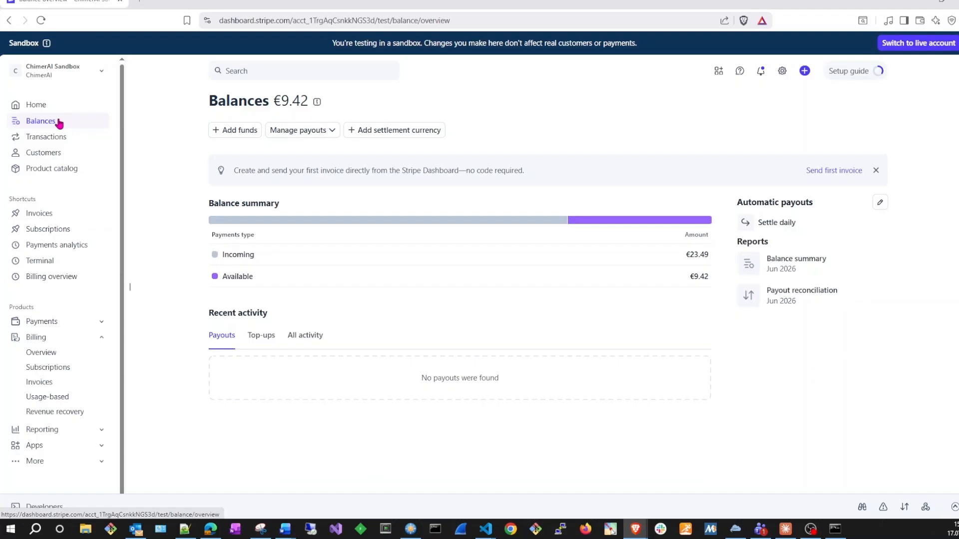
pyautogui.click(40, 137)
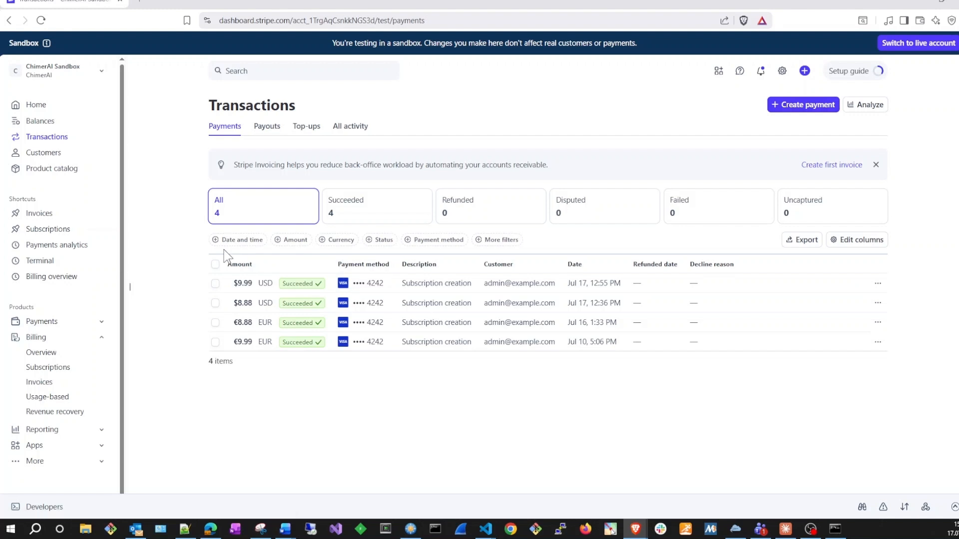
# Step: View Billing > Overview with MRR €26.61 and ARR €319.32, then the Subscribers tab
pyautogui.click(52, 280)
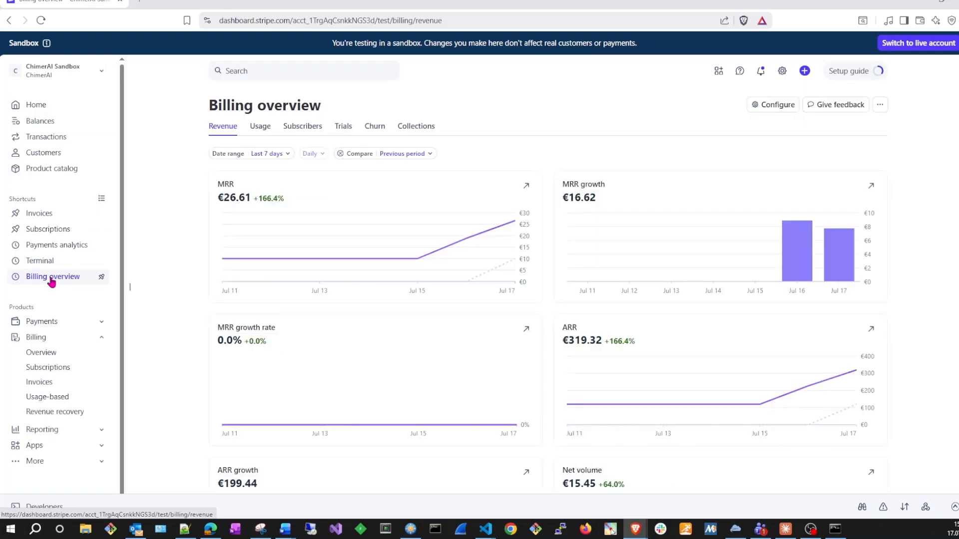
pyautogui.click(40, 355)
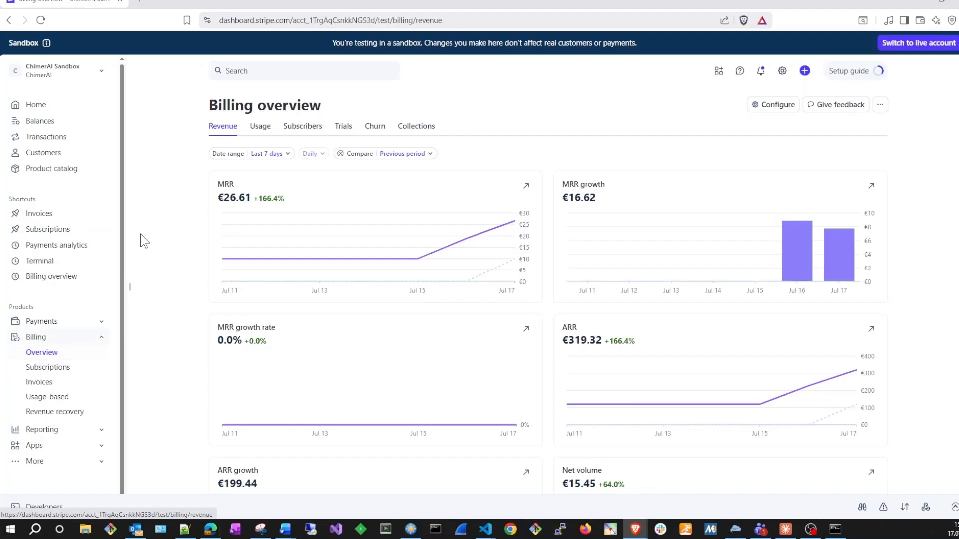
pyautogui.click(301, 126)
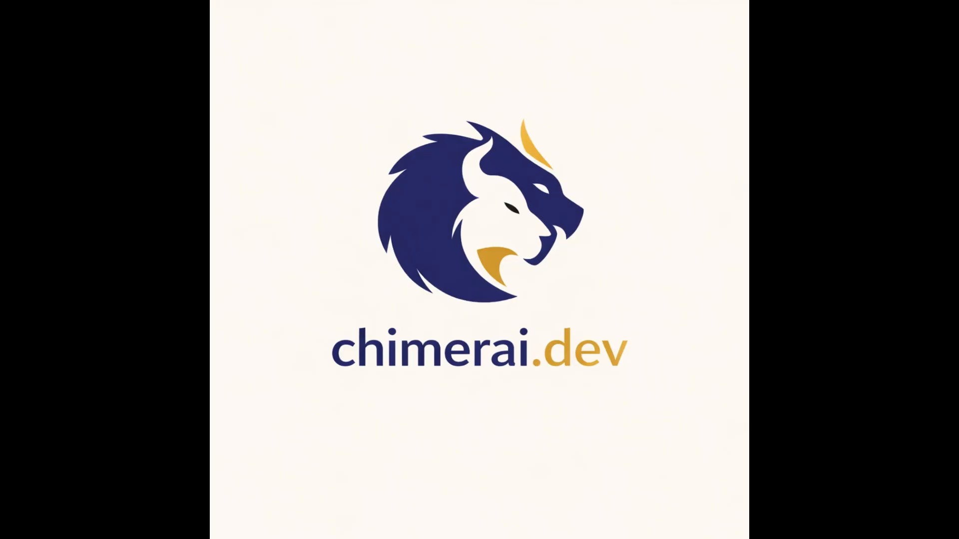